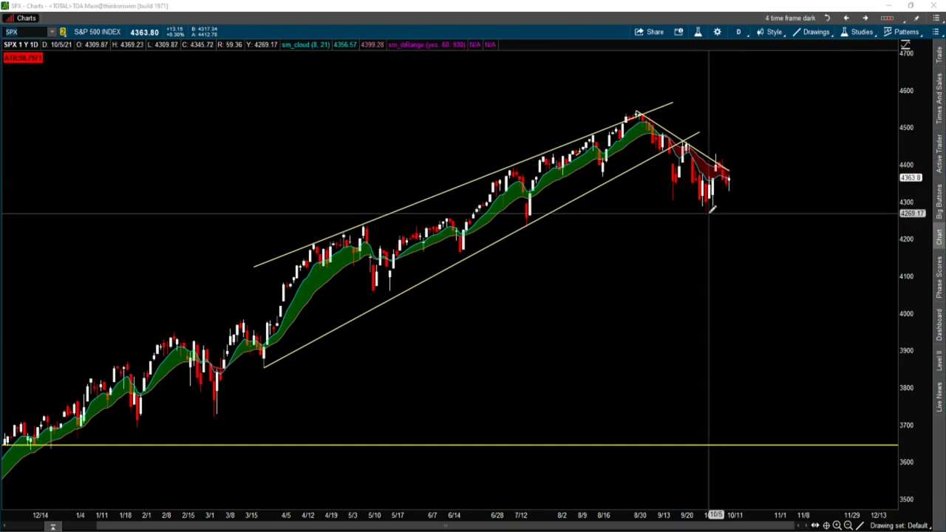
Draw a short rising trendline beneath the early-October lows on the SPX daily chart
left_click_drag(708, 210, 759, 169)
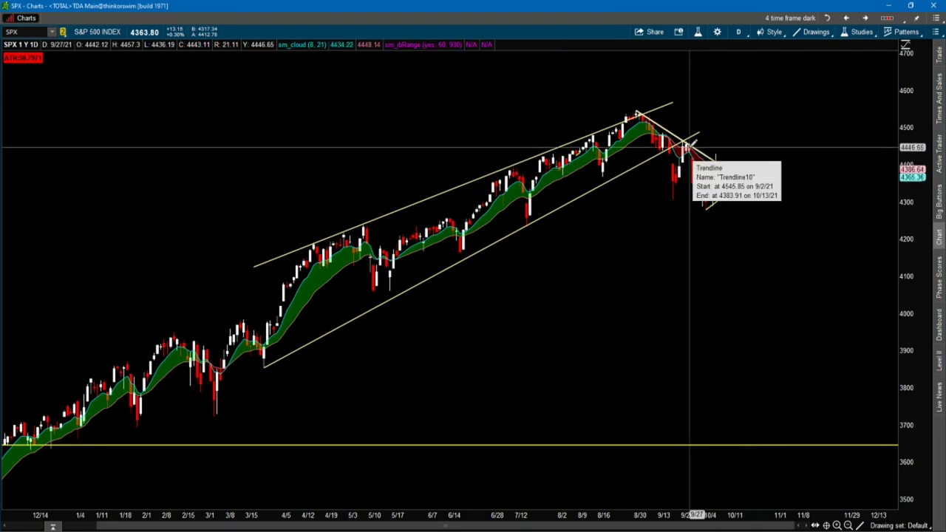
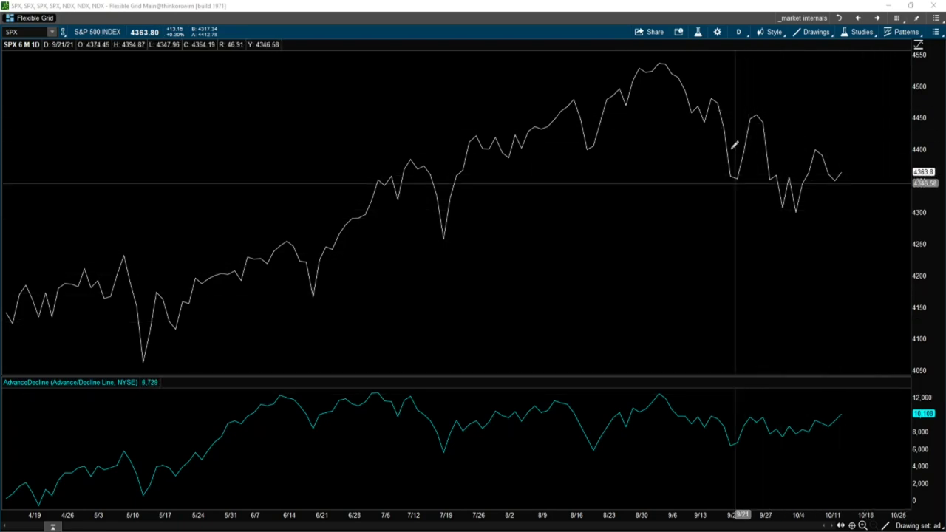
Draw a falling line over the SPX highs since September and a rising line above the NYSE advance/decline line's October readings
left_click_drag(687, 69, 848, 160)
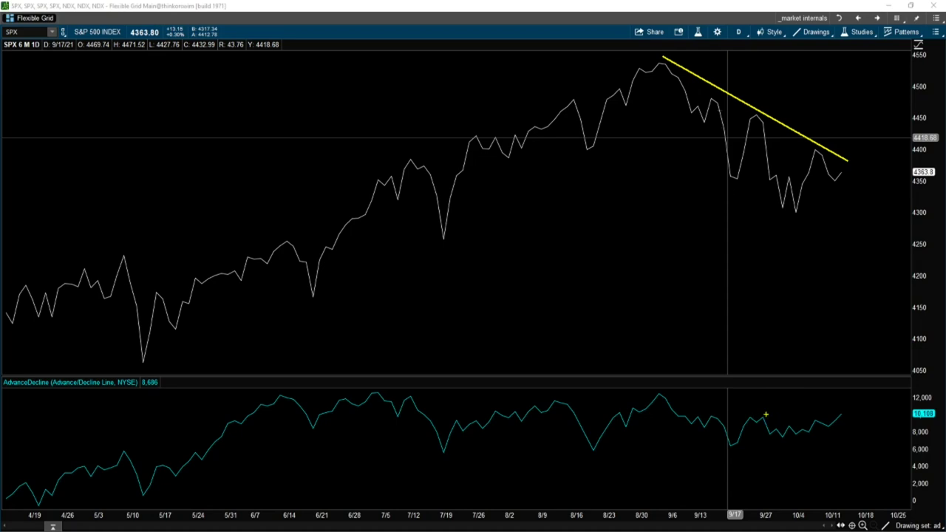
left_click_drag(777, 420, 847, 408)
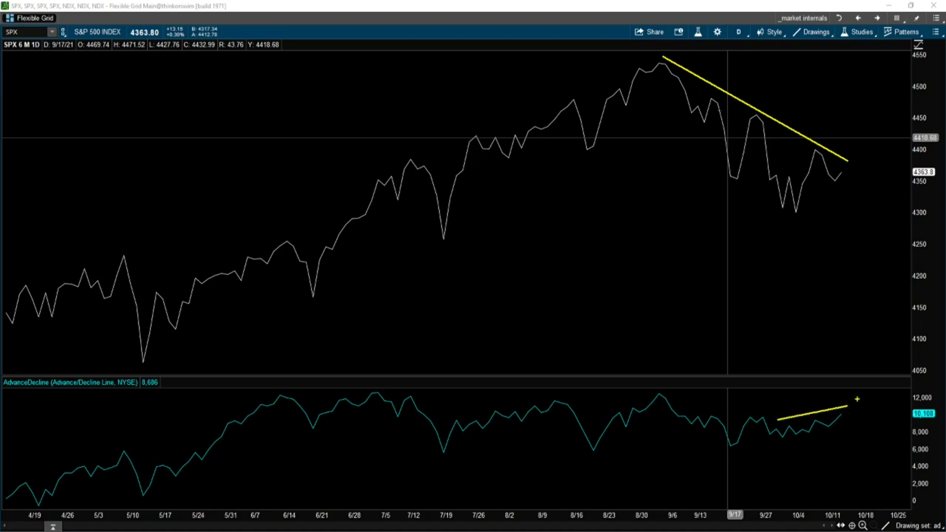
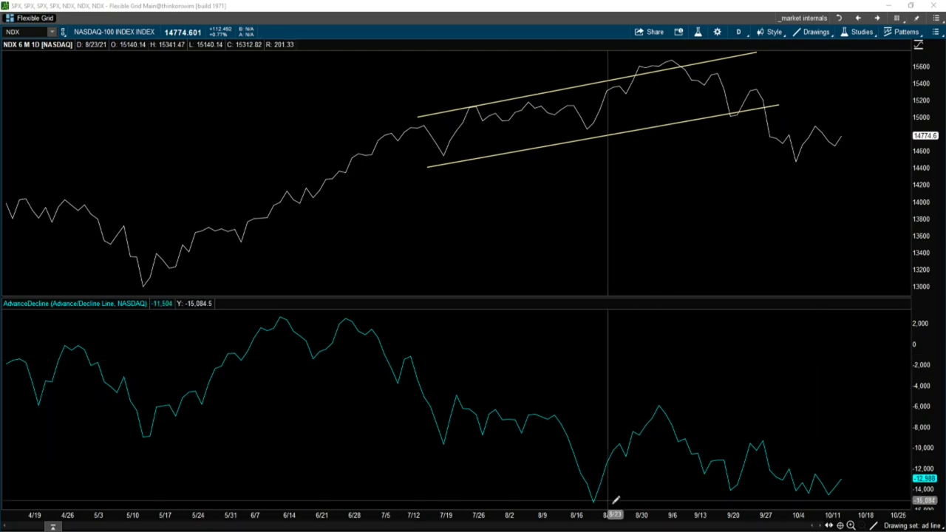
Draw falling trendlines over the NASDAQ advance/decline and NDX highs, plus a rising line beneath the October NDX lows
left_click_drag(414, 331, 850, 466)
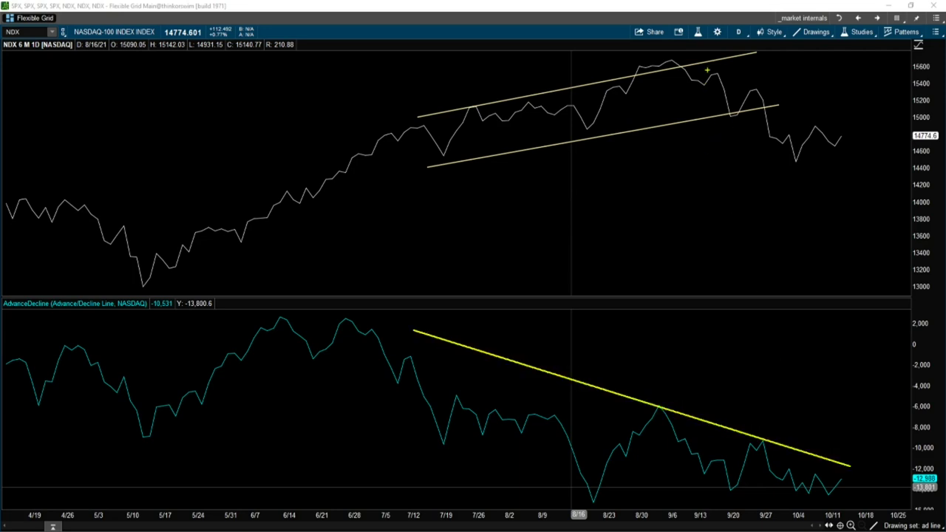
left_click_drag(678, 51, 855, 136)
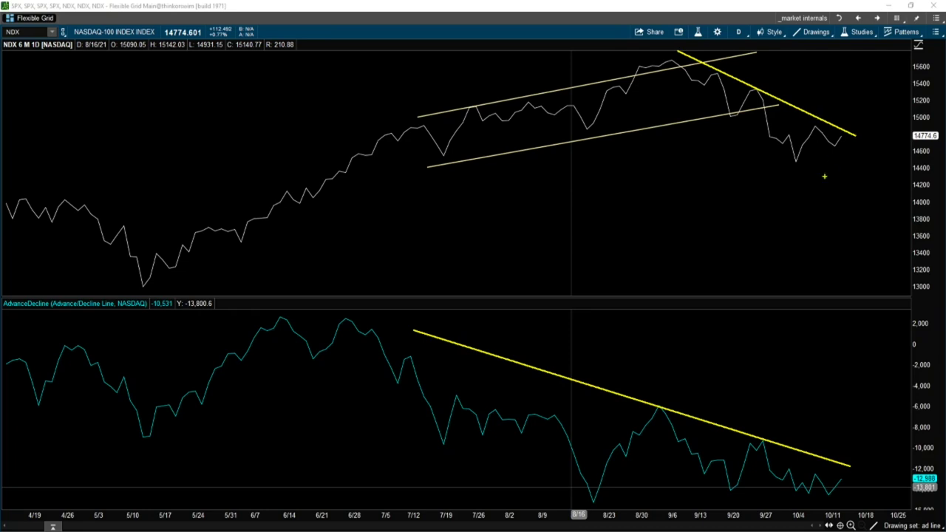
left_click(792, 171)
left_click(844, 150)
Underline the two October lows of the NASDAQ advance/decline line and point arrows at them and at the matching NDX lows
left_click(804, 495)
left_click(838, 495)
left_click(809, 500)
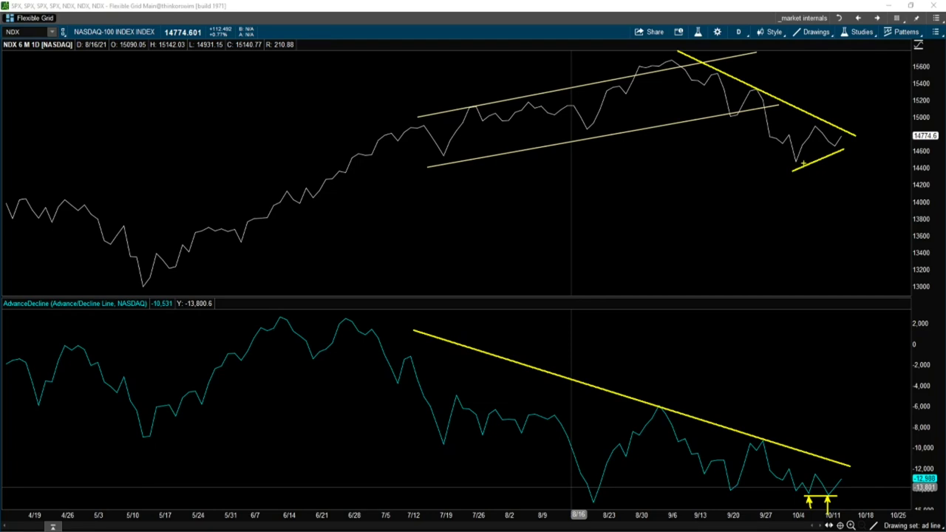
left_click_drag(795, 169, 811, 199)
left_click_drag(842, 151, 855, 179)
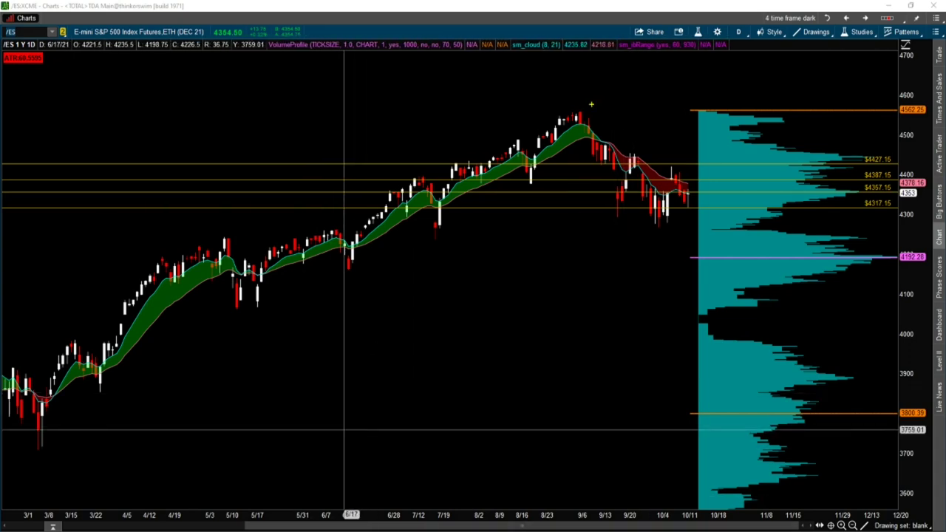
Annotate the bullish /ES scenario with a falling trendline from the September high, circled upper price levels, and an upward breakout path
left_click_drag(575, 108, 698, 189)
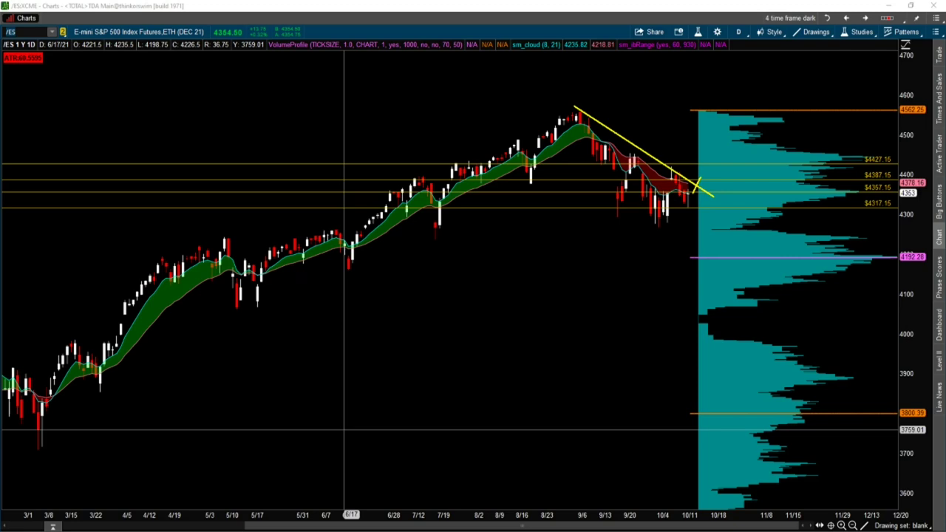
mouse_move(864, 158)
left_mouse_down()
mouse_move(904, 184)
mouse_move(856, 153)
left_mouse_up()
left_click_drag(673, 161, 691, 145)
mouse_move(698, 187)
left_mouse_down()
mouse_move(711, 164)
mouse_move(732, 167)
mouse_move(758, 125)
left_mouse_up()
mouse_move(584, 97)
left_mouse_down()
mouse_move(558, 102)
mouse_move(580, 89)
left_mouse_up()
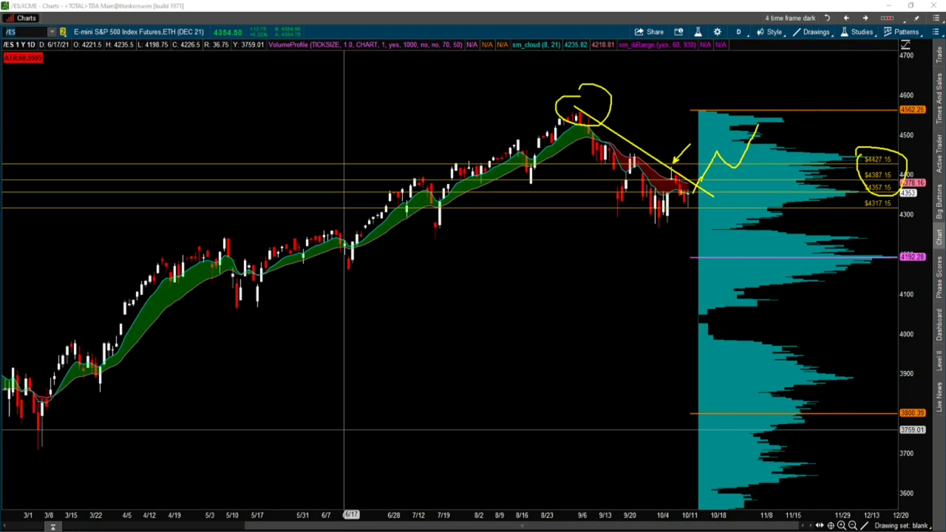
Sketch a downward path from the latest /ES candles and circle the October lows and the 4192.28 level
mouse_move(689, 190)
left_mouse_down()
mouse_move(703, 198)
mouse_move(715, 246)
left_mouse_up()
left_click_drag(654, 218, 665, 235)
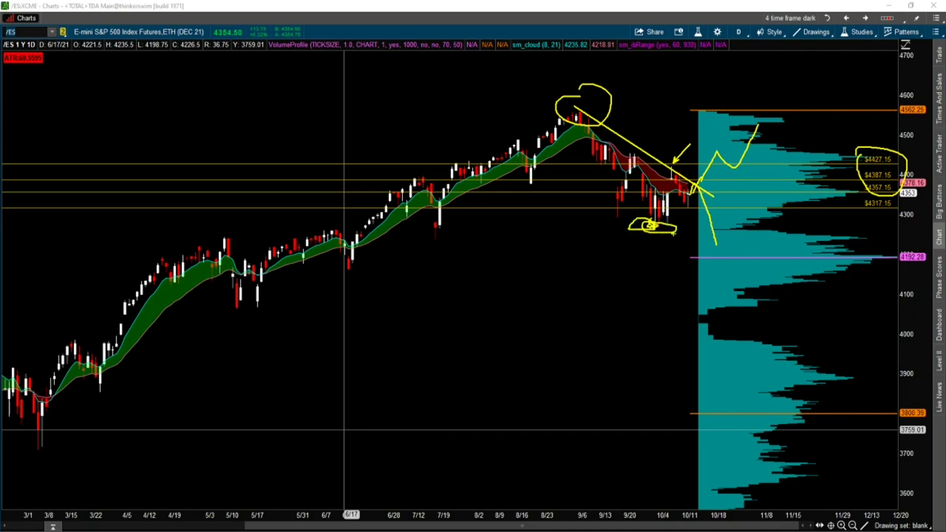
mouse_move(891, 250)
left_mouse_down()
mouse_move(891, 258)
mouse_move(895, 249)
left_mouse_up()
Draw two thin rectangles from May into the volume profile as /ES support bands at about 4235 and 4155
left_click_drag(221, 238, 465, 247)
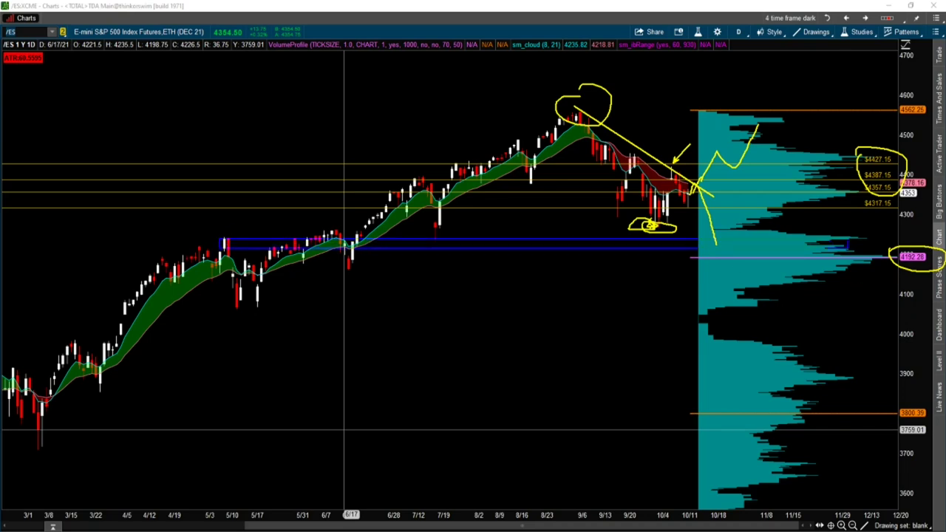
left_click(868, 241)
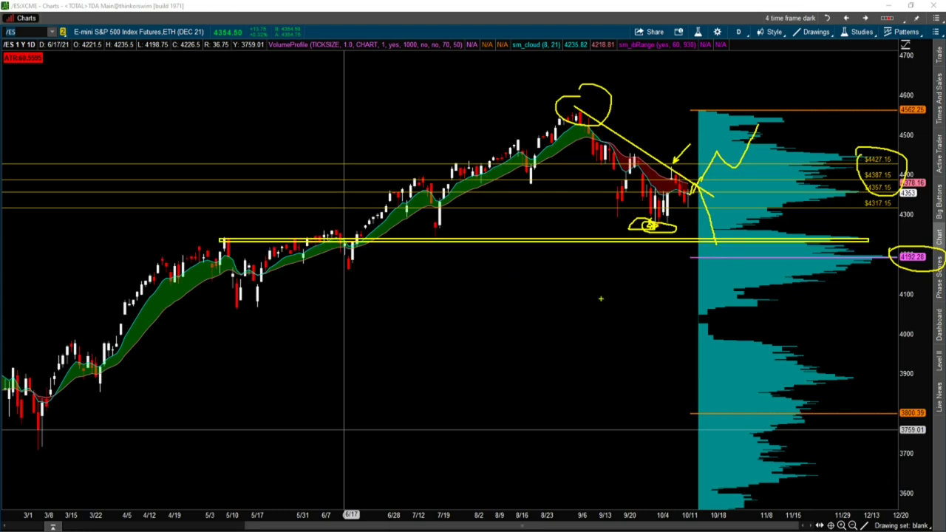
left_click(210, 274)
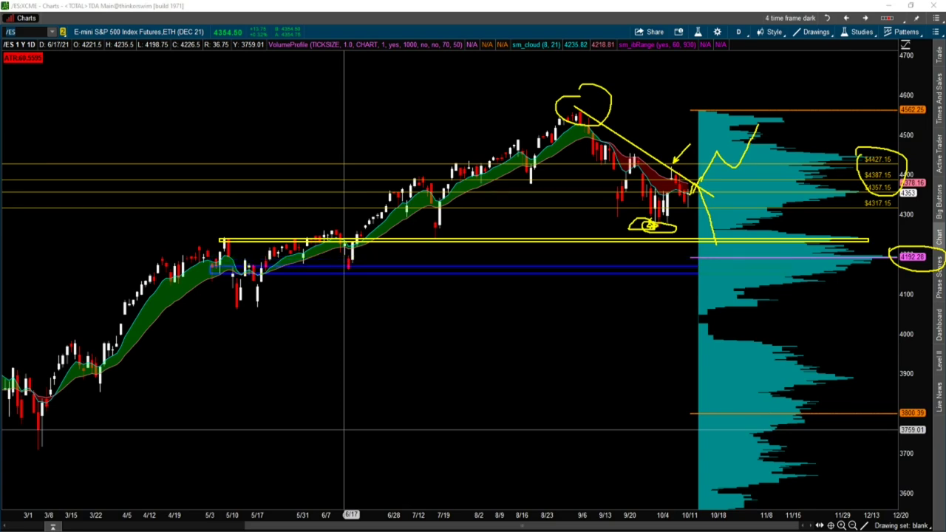
left_click(796, 272)
Box the /ES volume node from about 4130 to 4270, sketch a ranging path inside it, and point an arrow at 4192.28
left_click(743, 226)
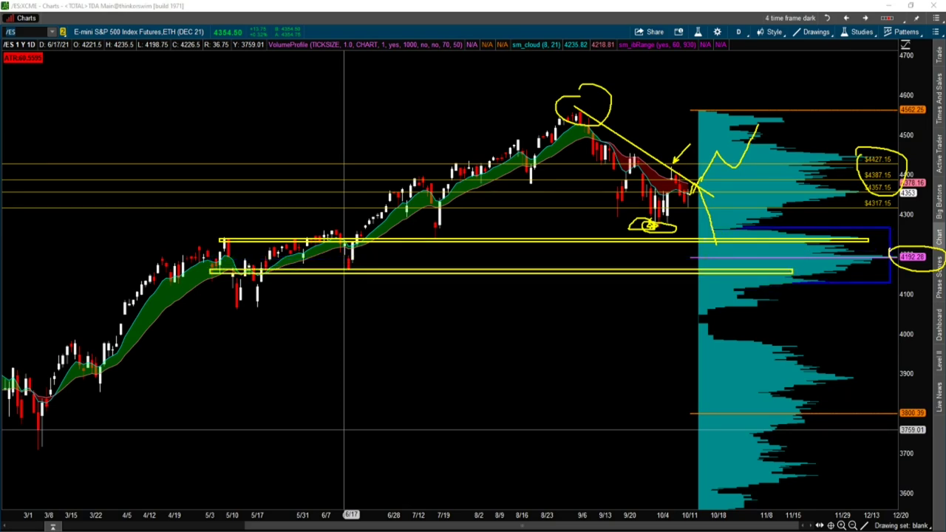
left_click(891, 282)
mouse_move(744, 245)
left_mouse_down()
mouse_move(766, 253)
mouse_move(857, 240)
left_mouse_up()
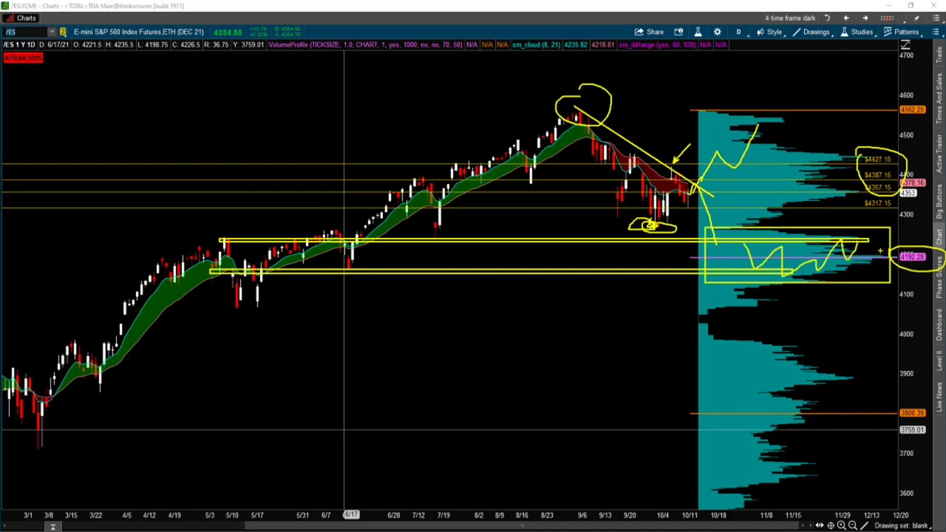
left_click_drag(911, 222, 896, 258)
Box the /ES volume node from about 4310 to 4480 with a zigzag inside, and trace a swing path from the late-September high
left_click_drag(756, 142, 872, 211)
mouse_move(730, 170)
left_mouse_down()
mouse_move(782, 180)
mouse_move(812, 150)
mouse_move(782, 132)
left_mouse_up()
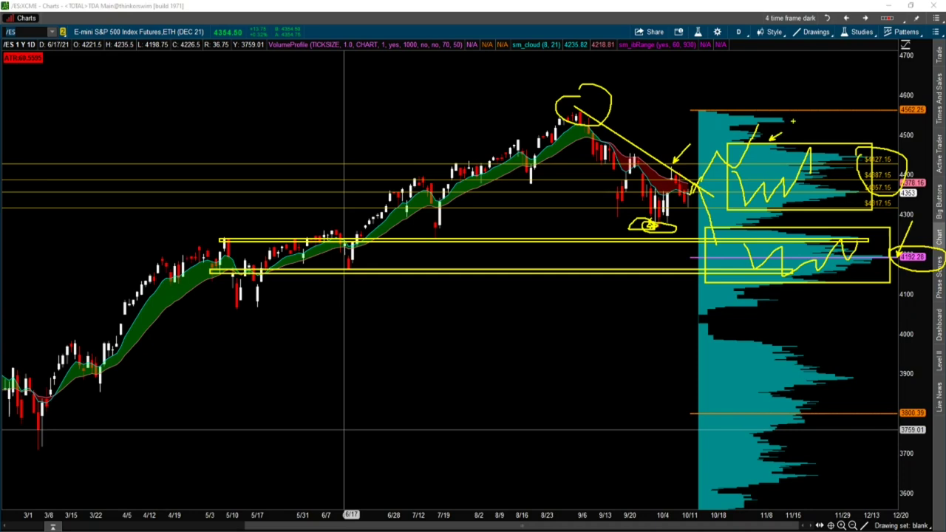
mouse_move(627, 156)
left_mouse_down()
mouse_move(664, 153)
mouse_move(630, 188)
mouse_move(669, 181)
mouse_move(712, 147)
left_mouse_up()
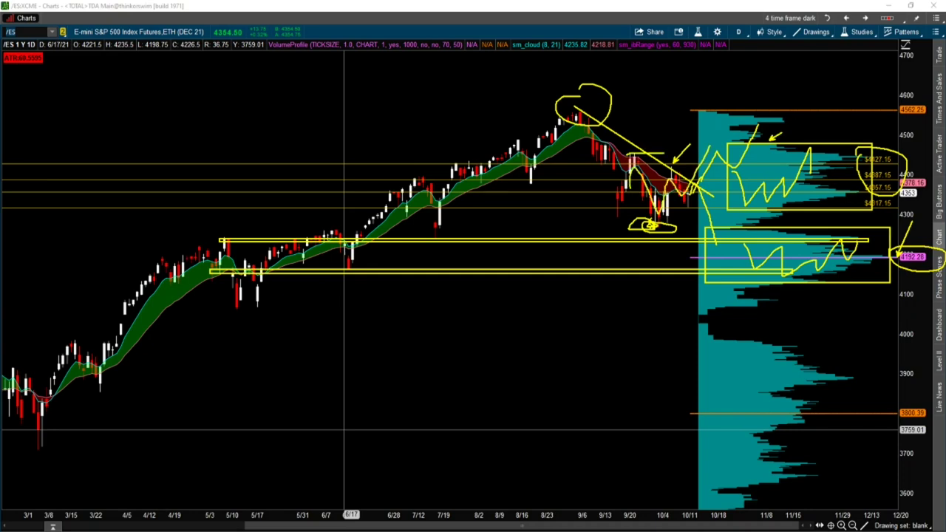
Clear the /ES annotations and sketch a zigzag recovery path from the late-September high with a rising curve beneath the October lows
key("e")
mouse_move(627, 157)
left_mouse_down()
mouse_move(646, 183)
mouse_move(670, 176)
mouse_move(689, 196)
mouse_move(710, 152)
mouse_move(728, 171)
mouse_move(744, 137)
left_mouse_up()
left_click_drag(664, 227, 761, 159)
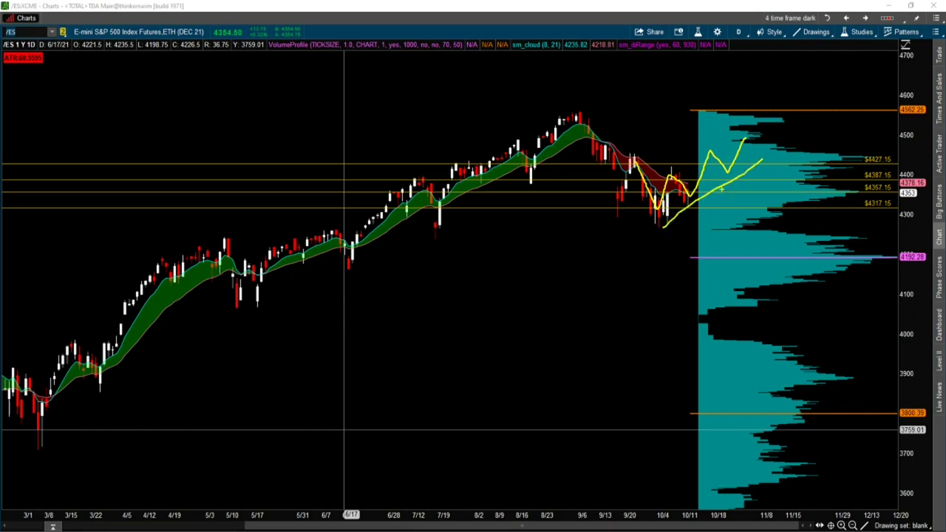
Circle the early-September /ES high and point an arrow at the 4562.25 level
mouse_move(571, 102)
left_mouse_down()
mouse_move(562, 105)
mouse_move(573, 106)
left_mouse_up()
left_click_drag(758, 106, 780, 89)
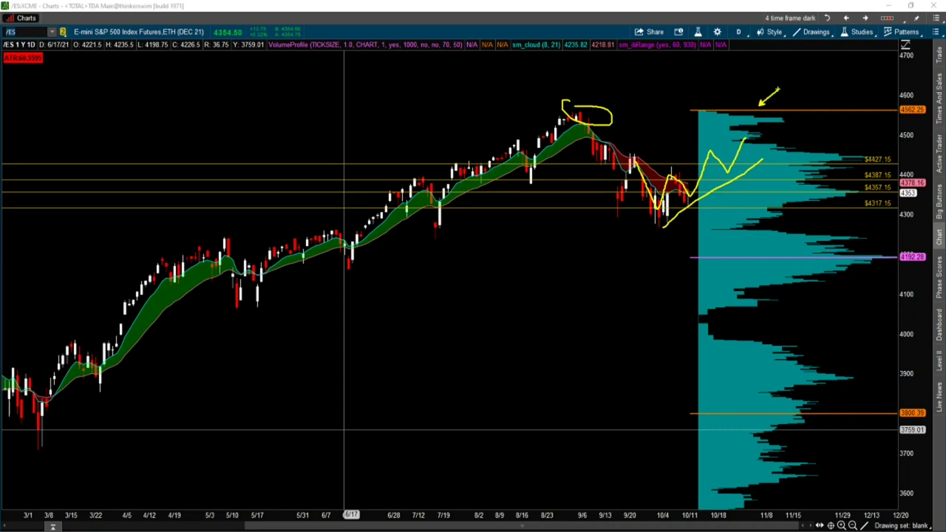
Load the QS chart and point an arrow at the October low on the rising trendline
type("QS")
key("Return")
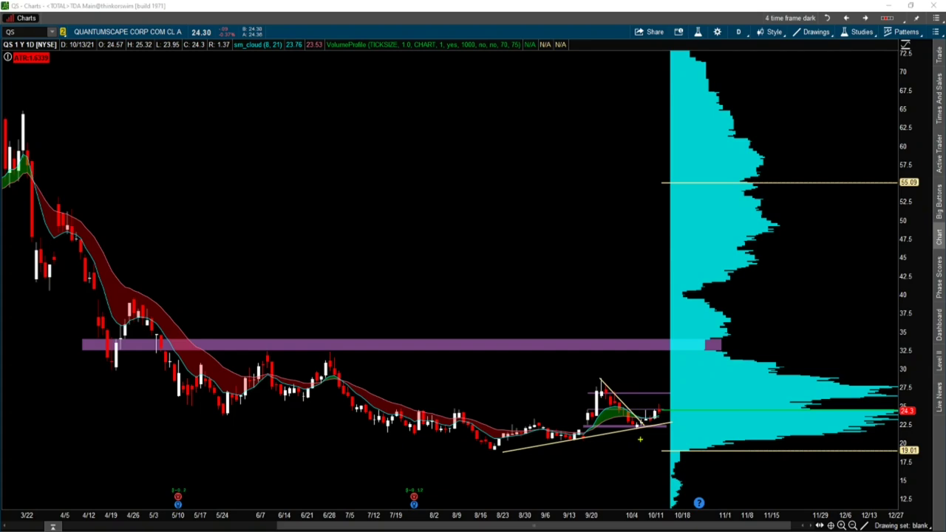
left_click_drag(630, 429, 642, 459)
Box the QS volume node from about 19 to 32, sketch a sideways path inside it, and mark the 24.3 price with an arrow and circle
mouse_move(651, 355)
left_mouse_down()
mouse_move(756, 368)
mouse_move(841, 434)
mouse_move(846, 450)
left_mouse_up()
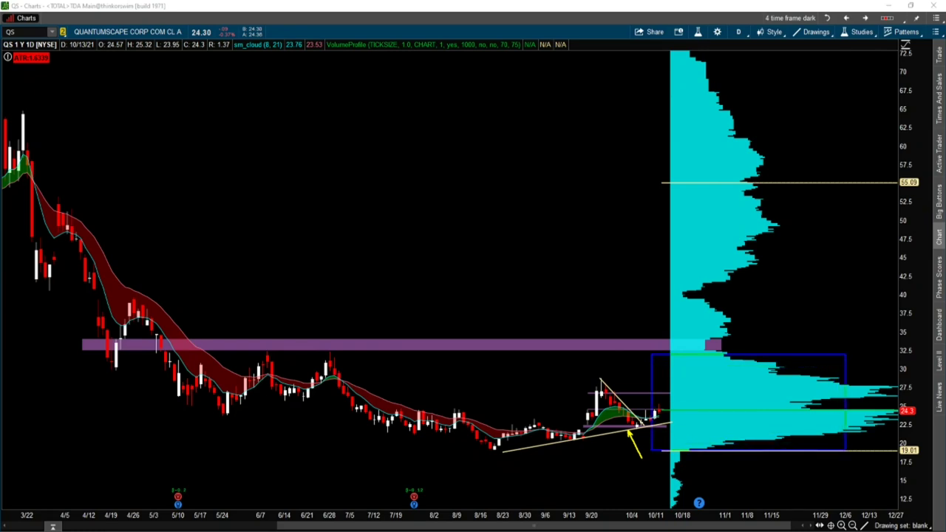
mouse_move(678, 386)
left_mouse_down()
mouse_move(740, 379)
mouse_move(792, 409)
left_mouse_up()
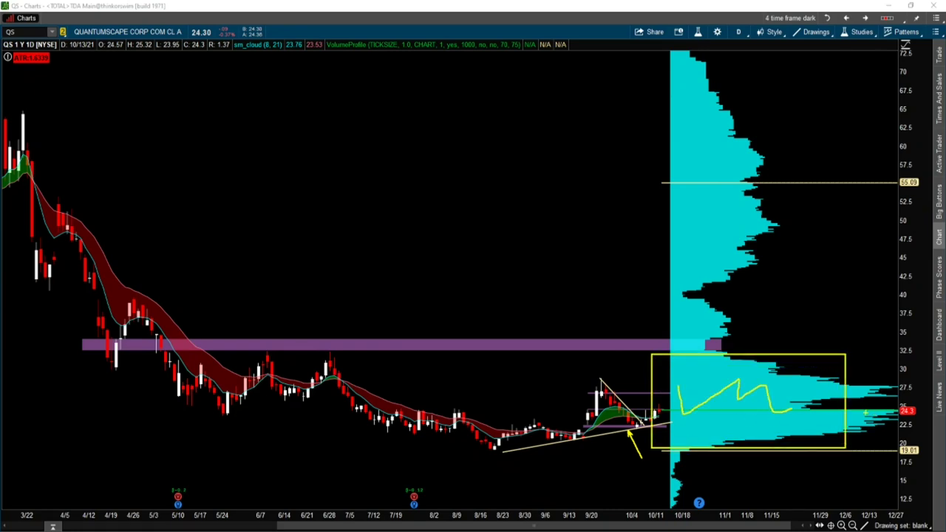
left_click_drag(893, 383, 898, 383)
mouse_move(915, 389)
left_mouse_down()
mouse_move(902, 391)
mouse_move(926, 422)
mouse_move(911, 392)
left_mouse_up()
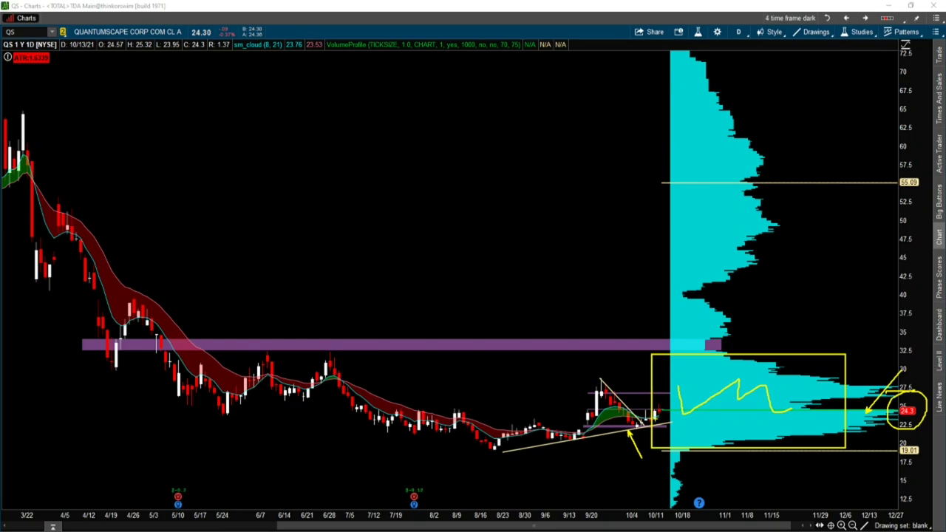
Clear the QS annotations, then mark the latest candles with arrows and draw a horizontal line at the September high, about 28.6
key("e")
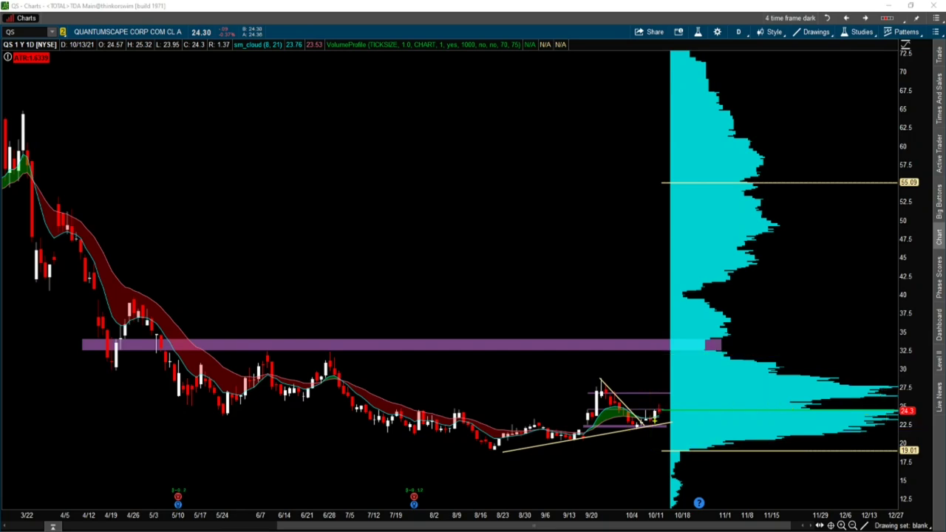
mouse_move(631, 392)
left_mouse_down()
mouse_move(651, 407)
mouse_move(679, 393)
left_mouse_up()
left_click_drag(591, 379, 738, 379)
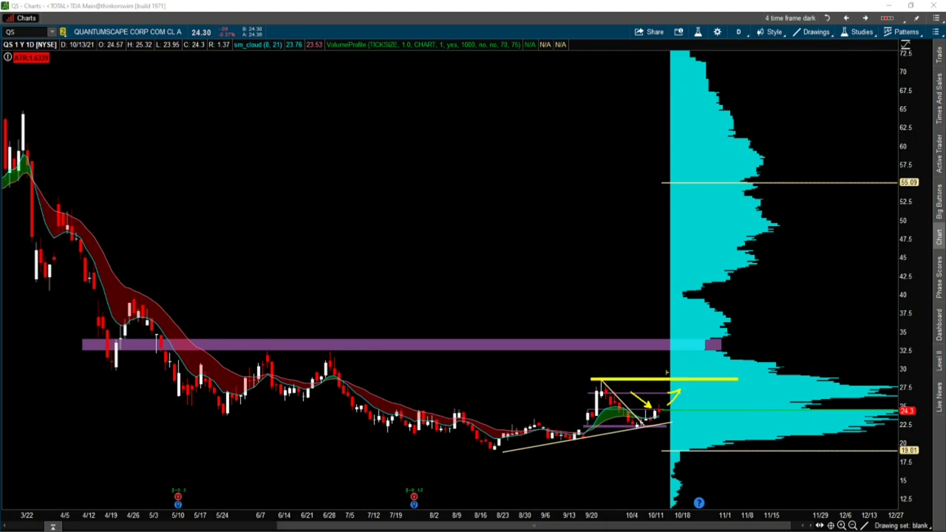
Mark the QS September high and the purple zone with arrows and a circle, and sketch an upward path from the October low
left_click(607, 374)
left_click(656, 354)
left_click_drag(704, 337, 700, 342)
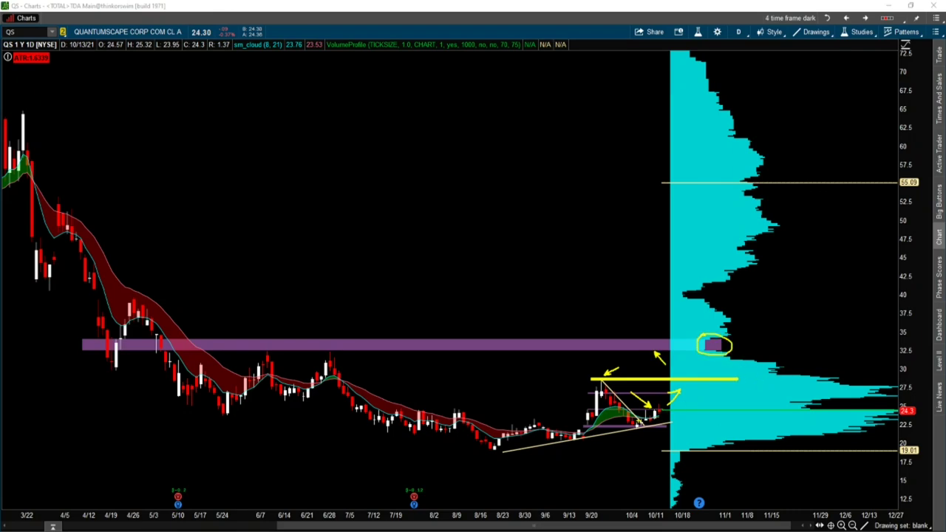
mouse_move(641, 421)
left_mouse_down()
mouse_move(654, 429)
mouse_move(642, 421)
mouse_move(649, 416)
left_mouse_up()
left_click_drag(661, 416, 682, 391)
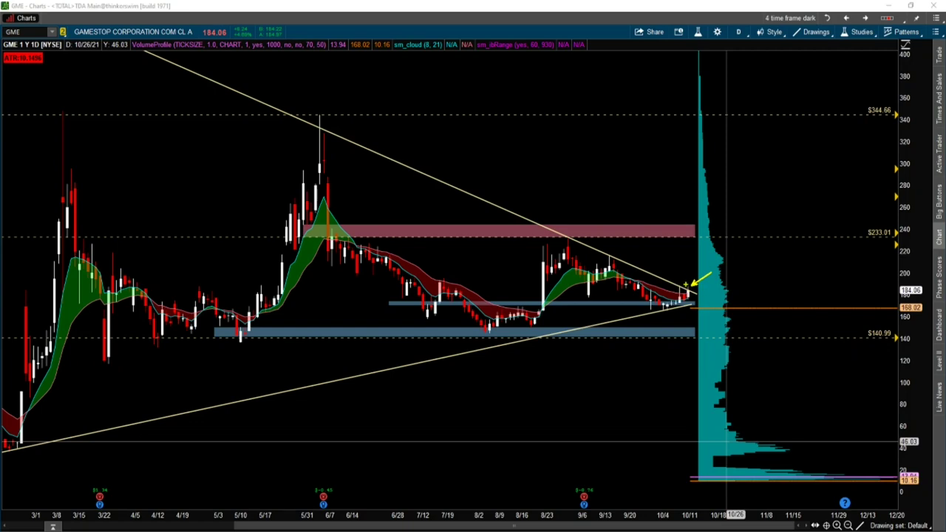
Draw a horizontal line at the mid-September GME high, about $216, and mark the red zone and its $233.01 level
left_click_drag(601, 256, 725, 257)
mouse_move(702, 215)
left_mouse_down()
mouse_move(685, 229)
mouse_move(715, 220)
left_mouse_up()
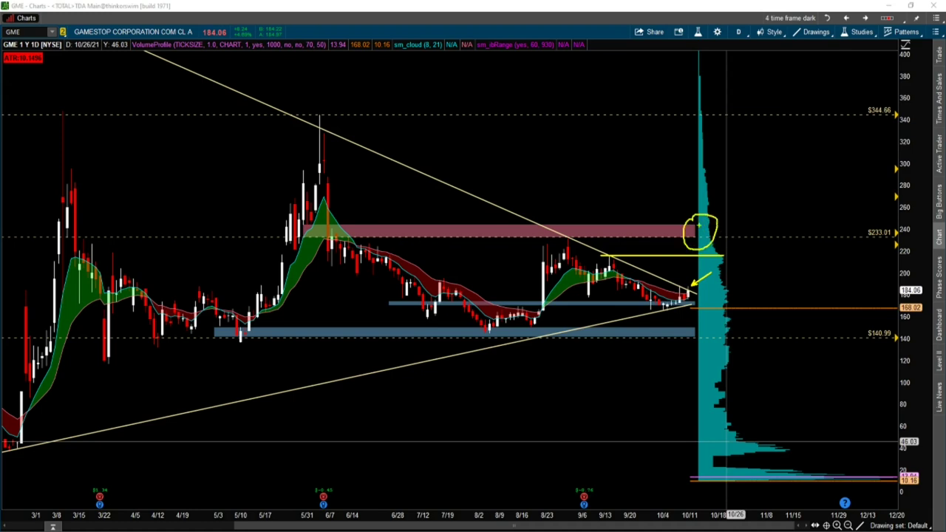
mouse_move(867, 212)
left_mouse_down()
mouse_move(915, 223)
mouse_move(856, 231)
left_mouse_up()
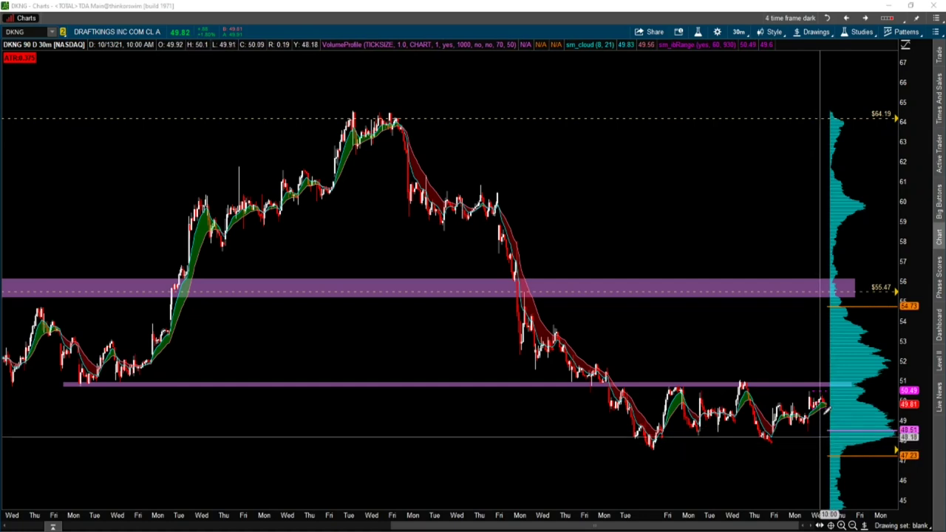
Sketch an upward path on the DKNG chart to the circled $55.47 level and mark the volume node near $49
mouse_move(823, 399)
left_mouse_down()
mouse_move(850, 349)
mouse_move(866, 303)
mouse_move(859, 300)
mouse_move(907, 277)
mouse_move(852, 295)
mouse_move(826, 287)
mouse_move(851, 298)
left_mouse_up()
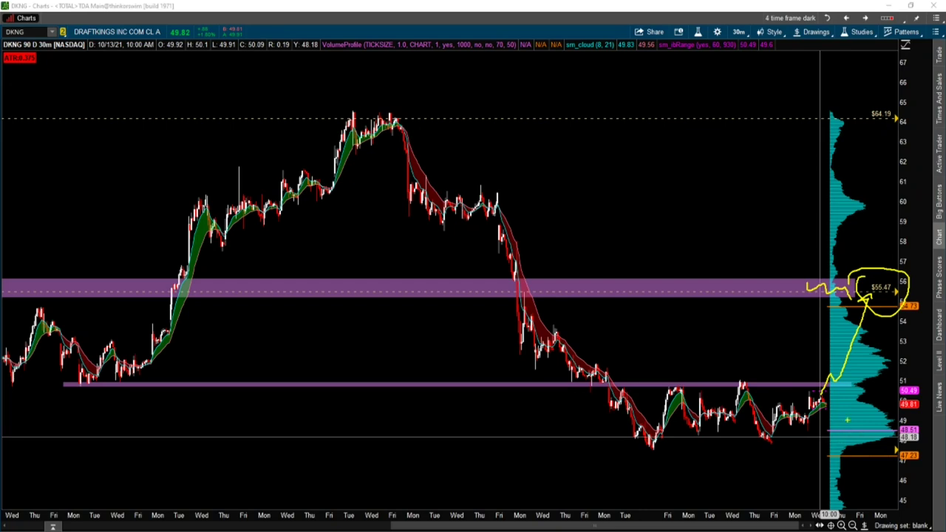
mouse_move(840, 406)
left_mouse_down()
mouse_move(899, 430)
mouse_move(811, 448)
mouse_move(829, 393)
mouse_move(874, 414)
mouse_move(858, 427)
left_mouse_up()
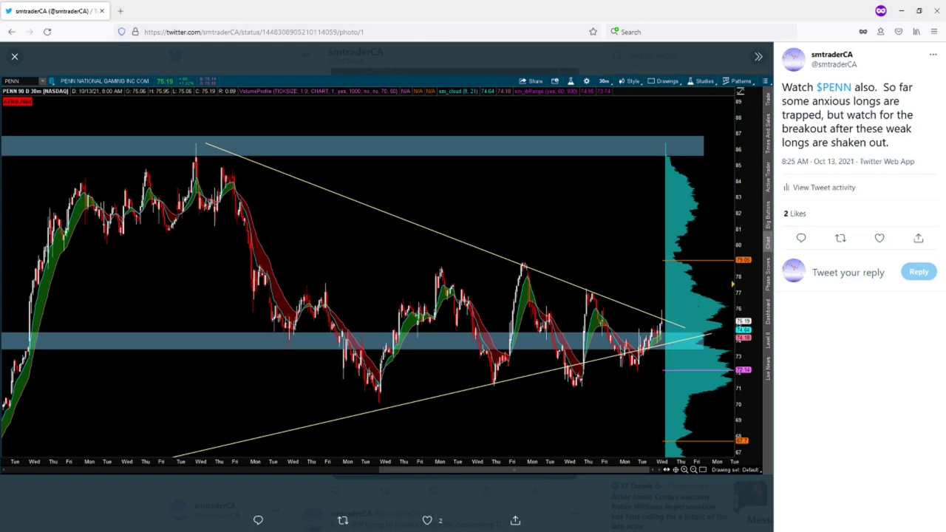
Switch back to thinkorswim and inspect the October 13 candle spiking above the falling trendline on the PENN 30-minute chart
key("alt+Tab")
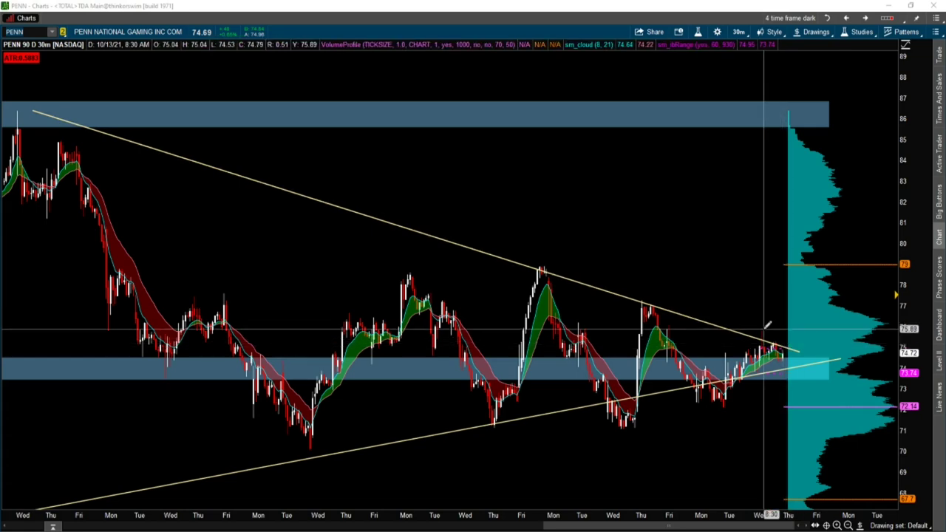
left_click(765, 325)
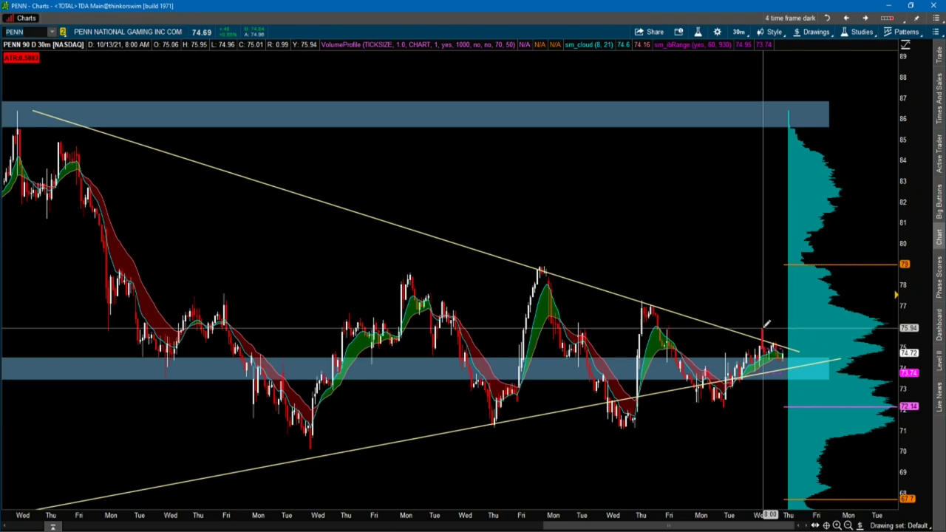
right_click(766, 332)
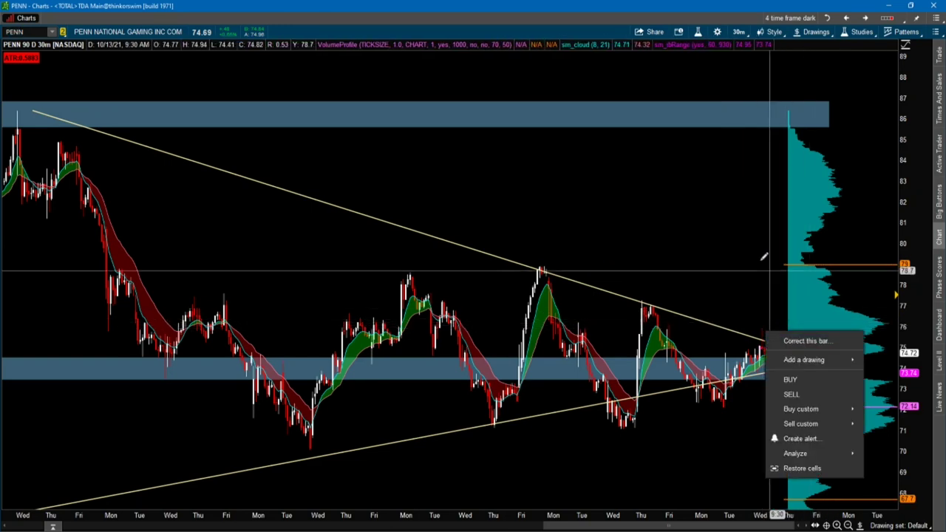
left_click(793, 122)
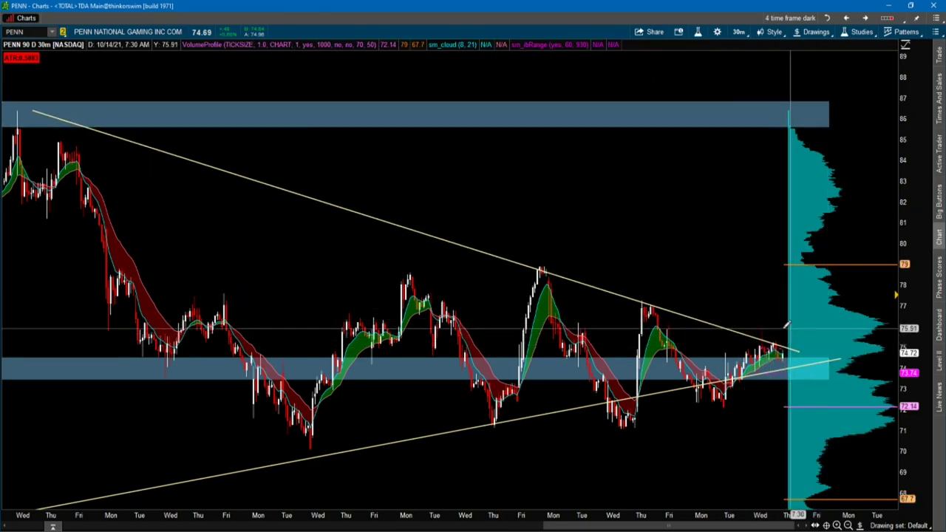
mouse_move(640, 301)
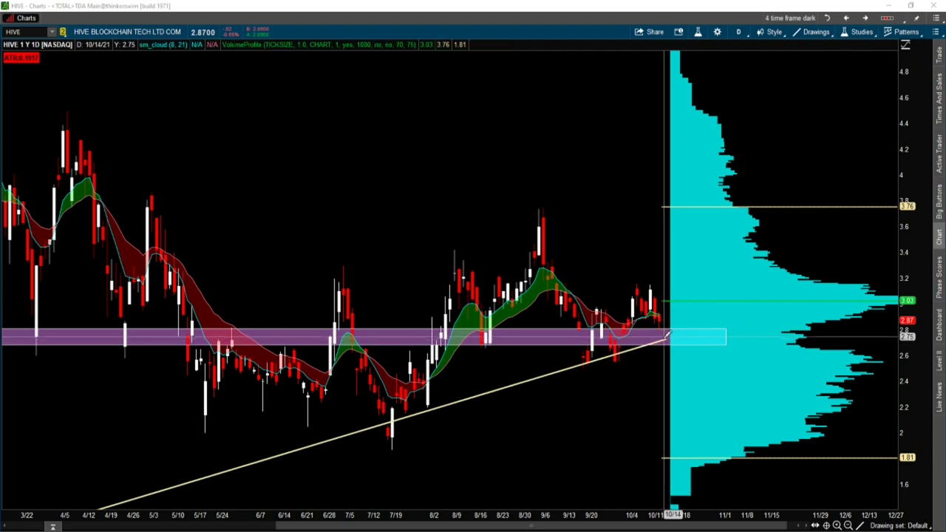
Sketch an upward path on the HIVE chart to the $3.76 level, circling the September high and the $3.03 level
left_click(721, 299)
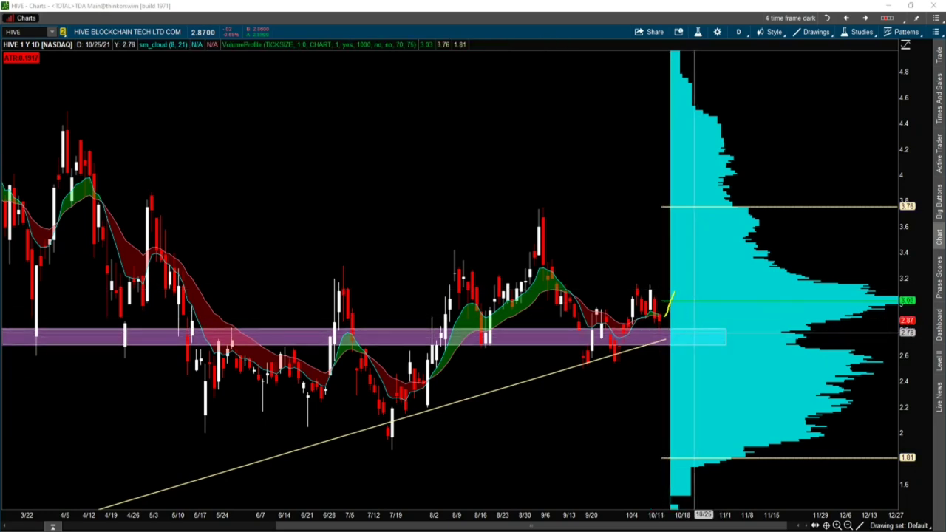
mouse_move(522, 191)
left_mouse_down()
mouse_move(513, 210)
mouse_move(523, 192)
left_mouse_up()
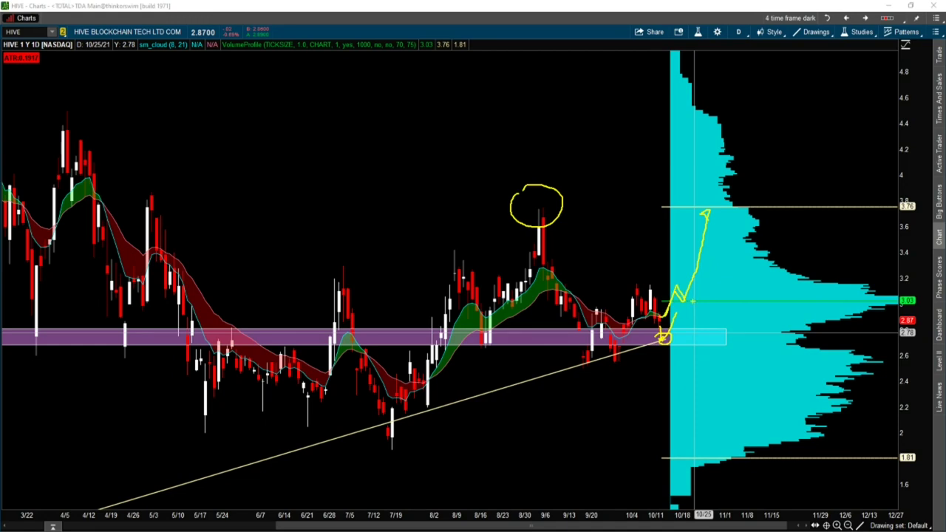
left_click_drag(899, 287, 892, 292)
left_click_drag(700, 263, 730, 208)
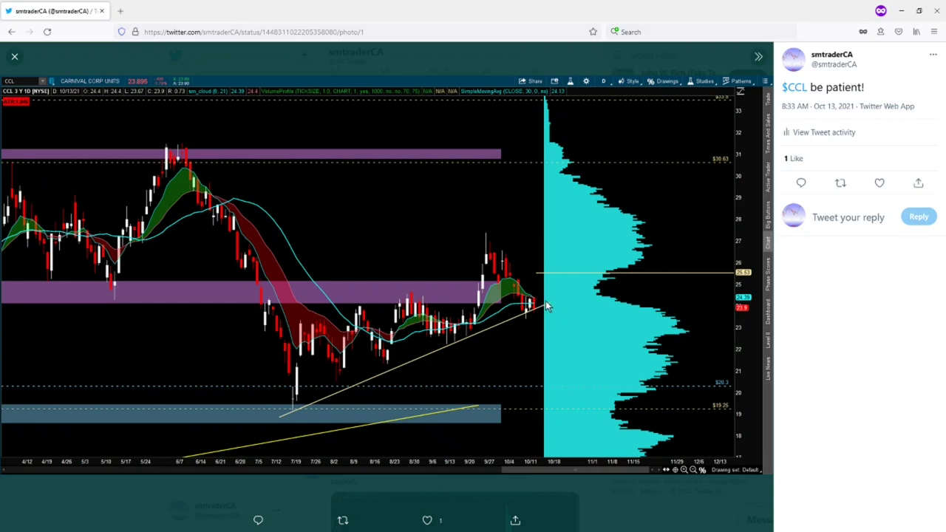
Switch back to thinkorswim and mark the CCL September high, with an upward arrow to the circled $30.63 level
key("alt+Tab")
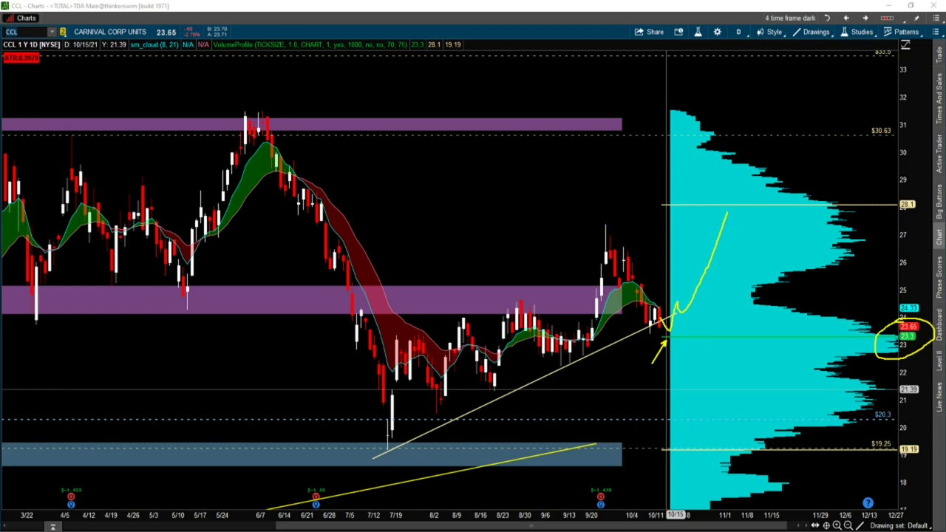
left_click_drag(587, 223, 687, 222)
left_click_drag(608, 208, 657, 131)
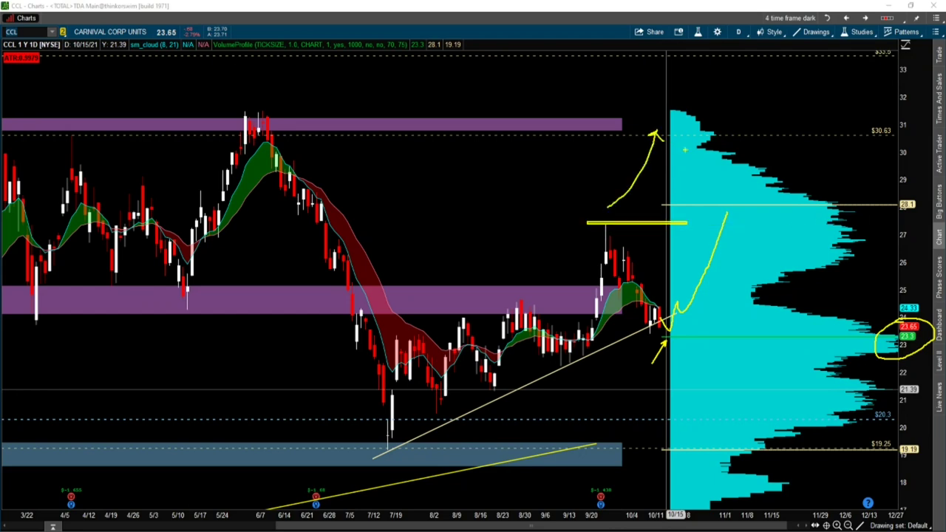
left_click_drag(858, 125, 881, 118)
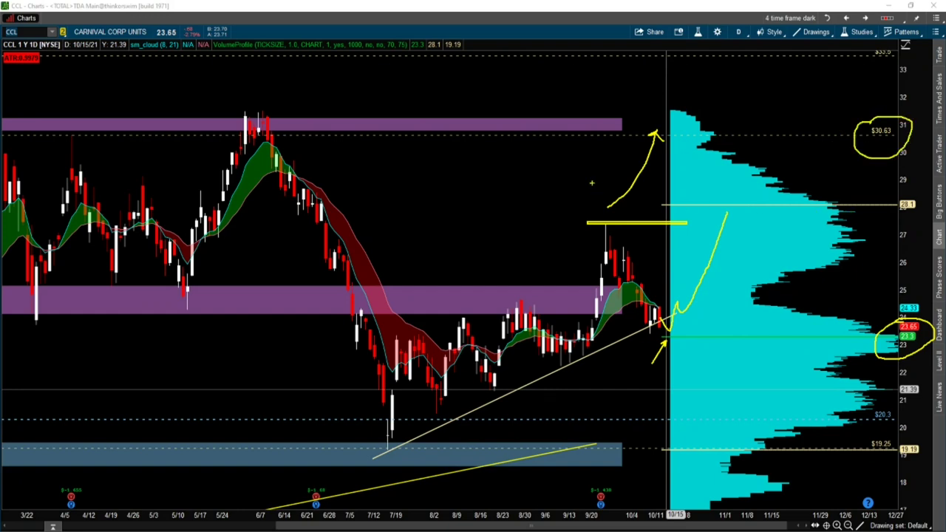
mouse_move(523, 126)
left_mouse_down()
mouse_move(559, 117)
mouse_move(592, 124)
left_mouse_up()
mouse_move(611, 269)
left_mouse_down()
mouse_move(850, 269)
mouse_move(747, 170)
mouse_move(611, 222)
mouse_move(611, 269)
left_mouse_up()
mouse_move(691, 257)
left_mouse_down()
mouse_move(739, 190)
mouse_move(806, 215)
mouse_move(840, 148)
left_mouse_up()
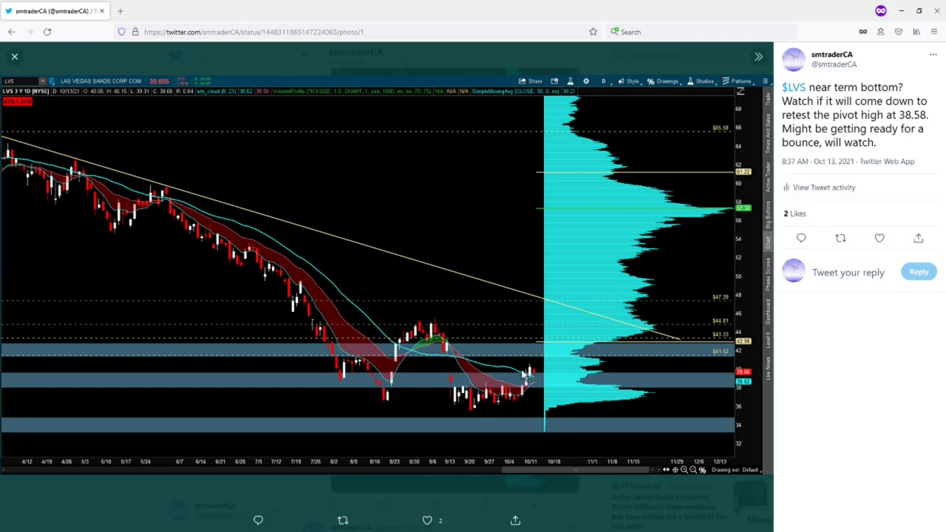
Switch back to thinkorswim and mark the LVS pivot at about $38.6 with a line and bounce path, circling $37.46
key("alt+Tab")
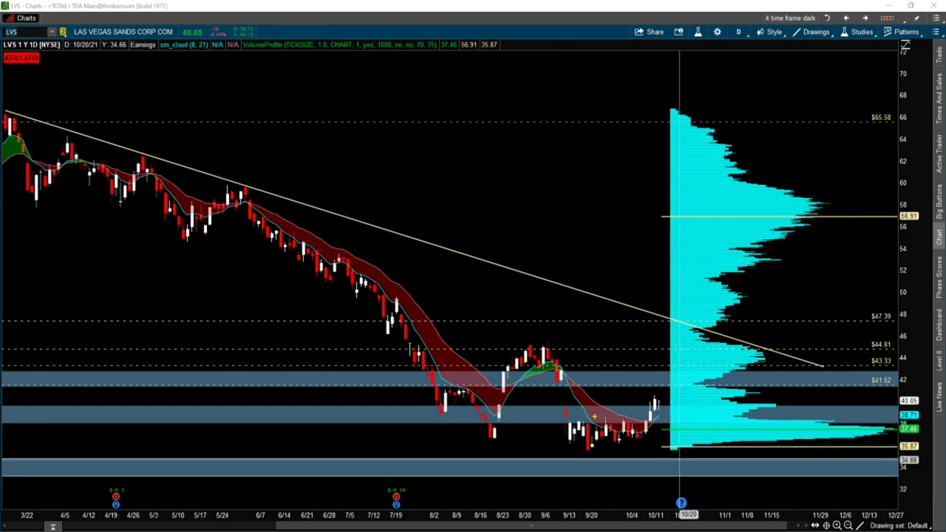
left_click_drag(680, 417, 595, 417)
mouse_move(660, 404)
left_mouse_down()
mouse_move(667, 414)
mouse_move(684, 381)
left_mouse_up()
left_click_drag(726, 403, 696, 428)
mouse_move(899, 417)
left_mouse_down()
mouse_move(942, 437)
mouse_move(877, 424)
mouse_move(880, 437)
left_mouse_up()
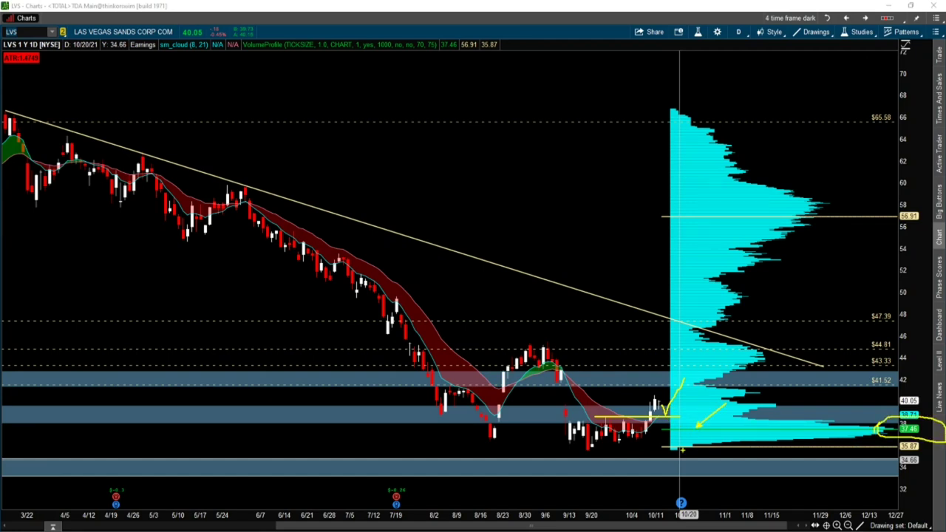
Sketch a dip-and-bounce path on LVS past the circled $41.52 level and extend it up toward the falling trendline
mouse_move(656, 402)
left_mouse_down()
mouse_move(676, 423)
mouse_move(707, 381)
left_mouse_up()
mouse_move(891, 373)
left_mouse_down()
mouse_move(907, 382)
mouse_move(874, 386)
left_mouse_up()
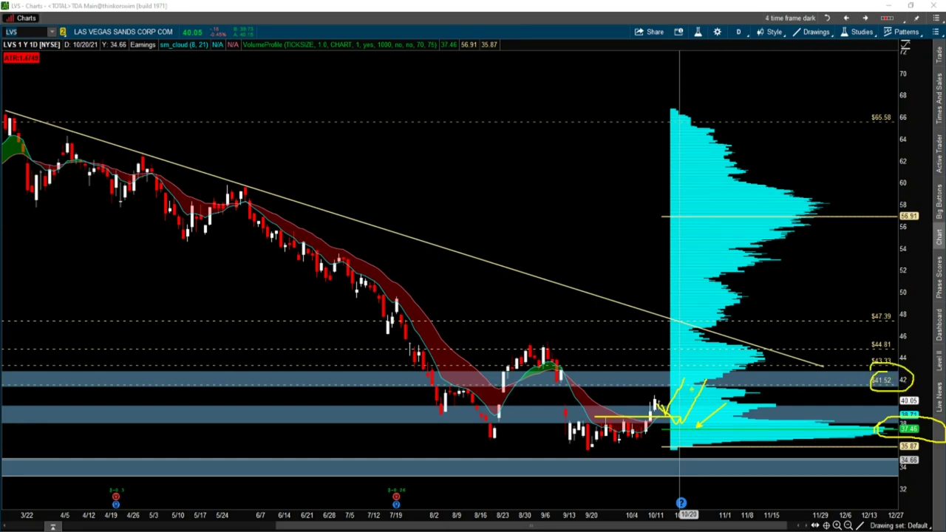
left_click_drag(686, 396, 716, 340)
mouse_move(715, 343)
left_mouse_down()
mouse_move(727, 338)
mouse_move(736, 359)
left_mouse_up()
mouse_move(667, 378)
left_mouse_down()
mouse_move(677, 373)
mouse_move(636, 463)
mouse_move(658, 371)
left_mouse_up()
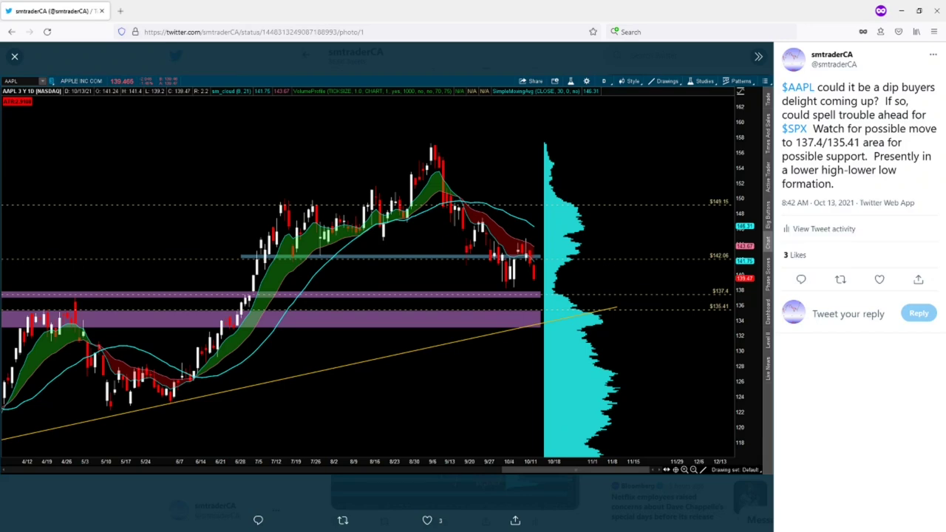
Switch back to thinkorswim, mark the latest AAPL candles with arrows, and draw a falling trendline from the September high
key("alt+Tab")
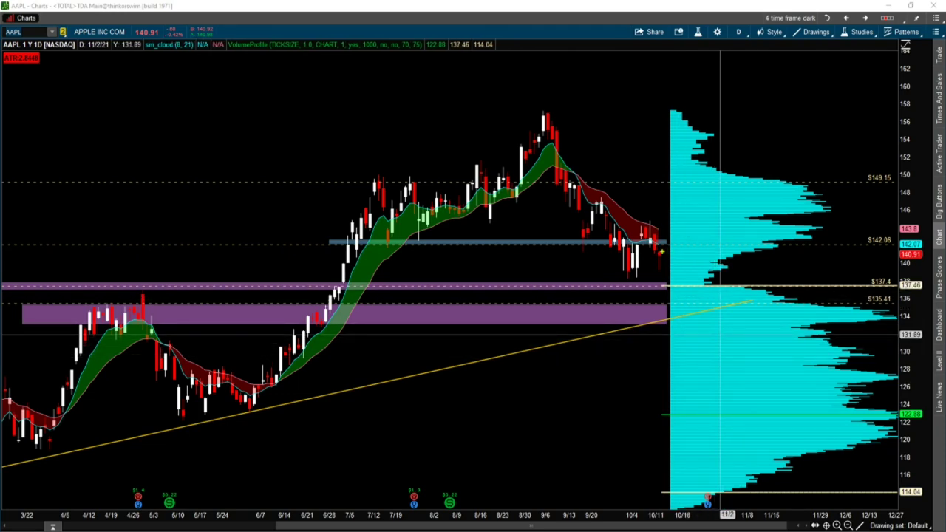
left_click_drag(663, 251, 684, 242)
left_click_drag(659, 271, 673, 286)
left_click_drag(543, 105, 686, 257)
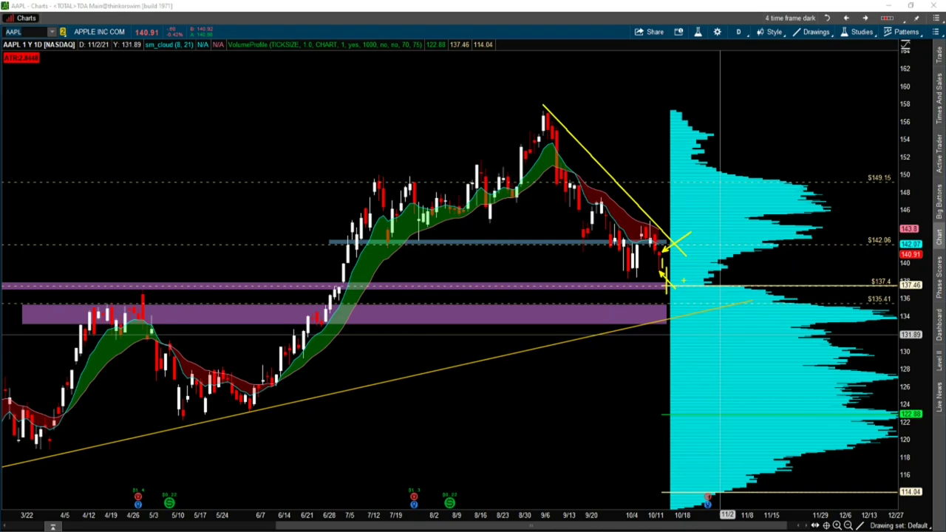
Circle the AAPL $137.4 and $142.06 levels and sketch both an upward and a downward path from the current price
mouse_move(880, 276)
left_mouse_down()
mouse_move(896, 285)
mouse_move(850, 275)
left_mouse_up()
left_click_drag(851, 235, 851, 240)
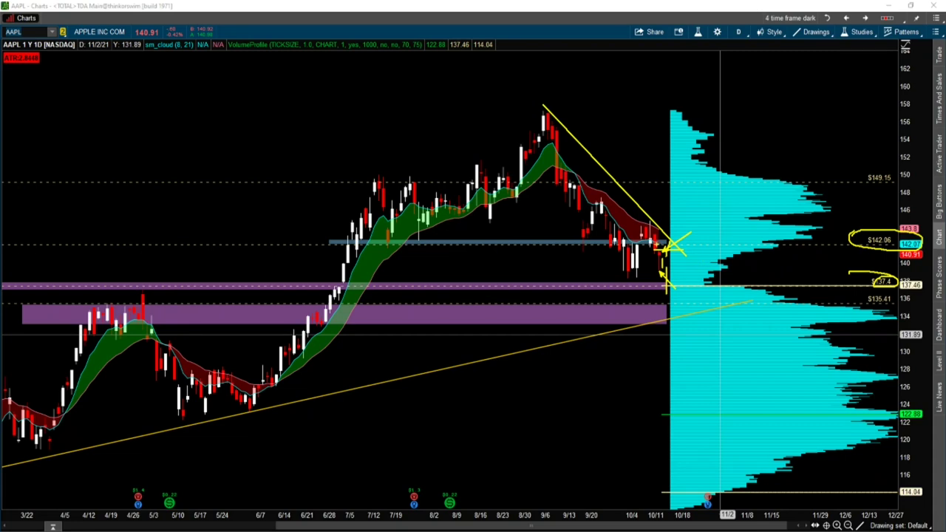
mouse_move(669, 238)
left_mouse_down()
mouse_move(700, 228)
mouse_move(681, 234)
mouse_move(686, 246)
mouse_move(726, 193)
left_mouse_up()
mouse_move(655, 257)
left_mouse_down()
mouse_move(668, 314)
mouse_move(685, 317)
mouse_move(679, 324)
left_mouse_up()
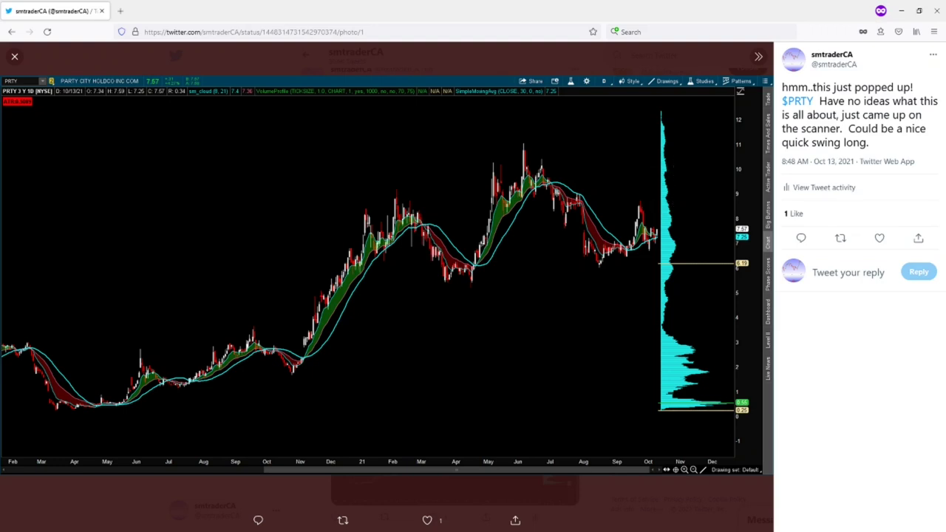
Switch back to thinkorswim and sketch an upward path on PRTY, marking the October high and the September high with lines
key("alt+Tab")
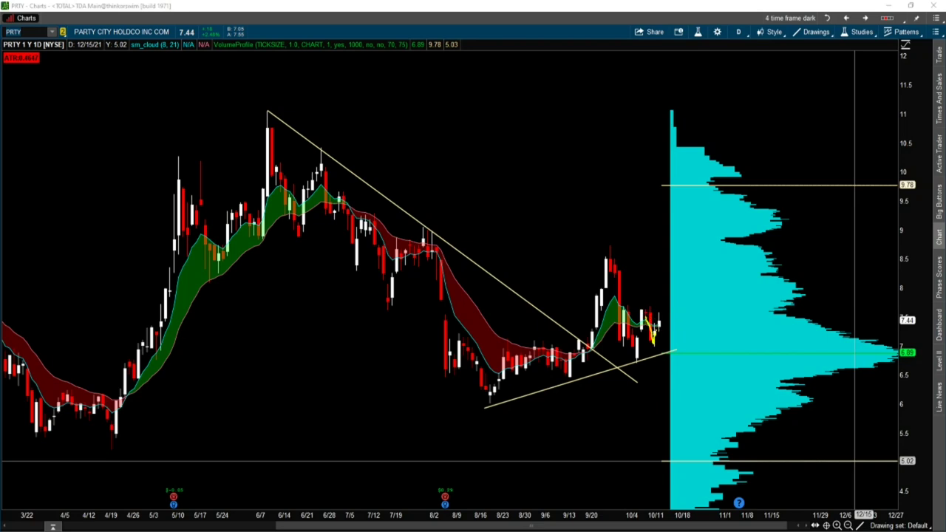
mouse_move(642, 306)
left_mouse_down()
mouse_move(669, 306)
mouse_move(661, 316)
mouse_move(692, 282)
mouse_move(712, 220)
left_mouse_up()
mouse_move(597, 242)
left_mouse_down()
mouse_move(754, 243)
mouse_move(756, 251)
left_mouse_up()
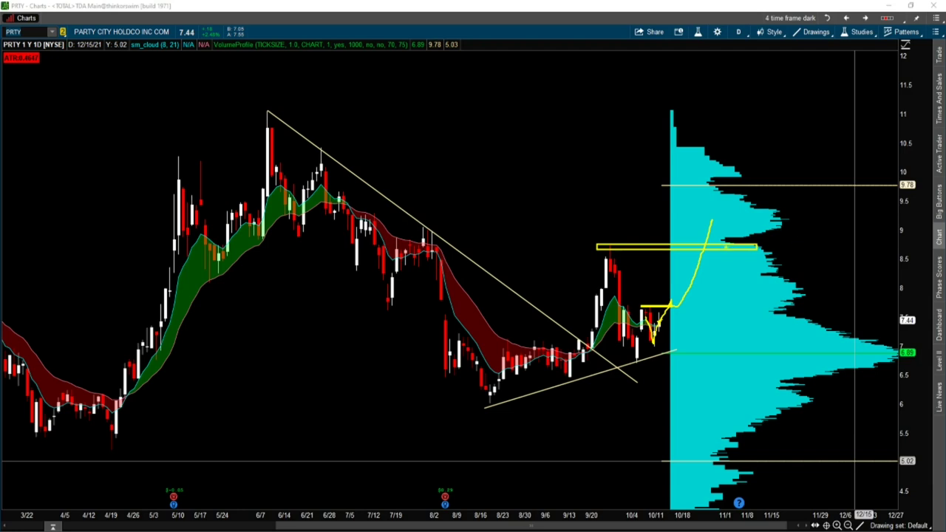
left_click_drag(755, 245, 758, 249)
Point arrows at the three PRTY lows on the rising trendline, sketch the bounce, and clear all the annotations
left_click_drag(637, 363, 657, 386)
left_click_drag(491, 409, 507, 429)
left_click_drag(571, 380, 598, 412)
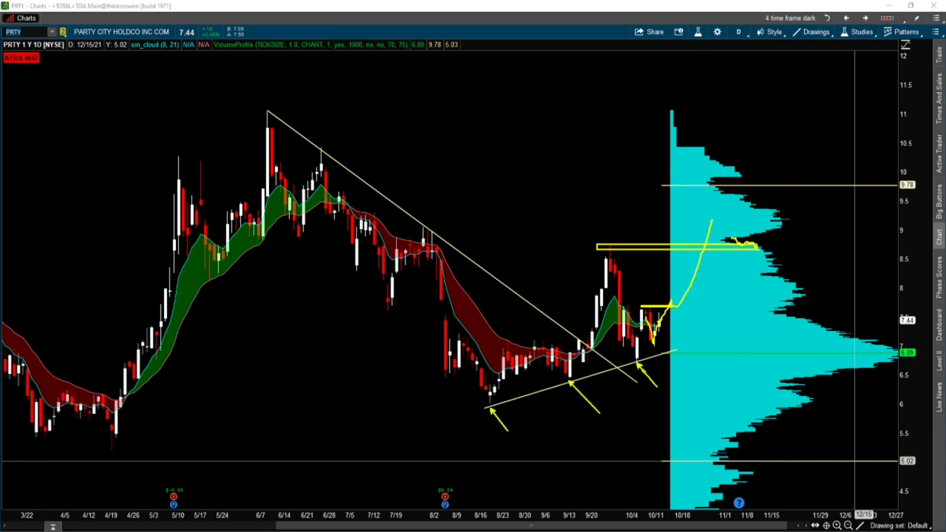
mouse_move(634, 349)
left_mouse_down()
mouse_move(639, 310)
mouse_move(652, 330)
mouse_move(657, 315)
left_mouse_up()
key("e")
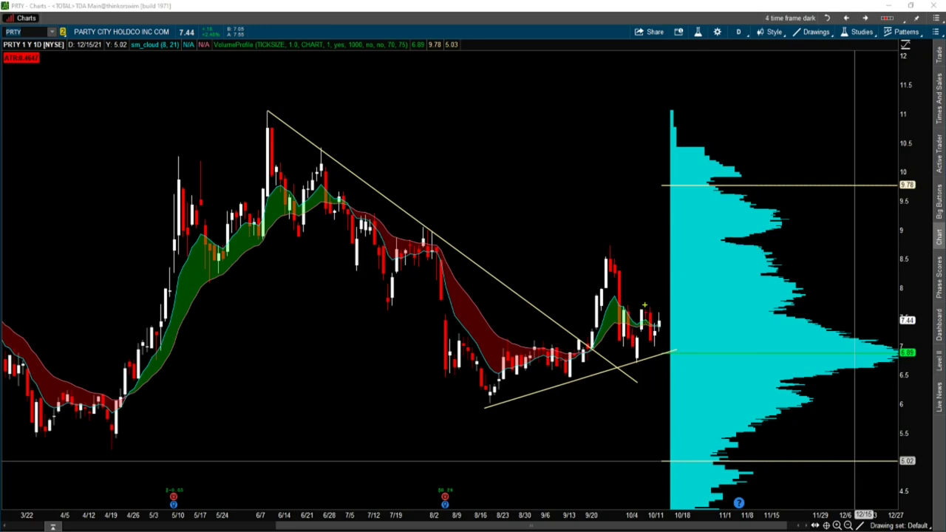
Point an arrow at the PRTY October high, sketch a zigzag path upward, and circle the September high
left_click_drag(661, 294, 651, 302)
mouse_move(664, 318)
left_mouse_down()
mouse_move(679, 264)
mouse_move(692, 305)
mouse_move(721, 209)
left_mouse_up()
left_click_drag(604, 251, 626, 250)
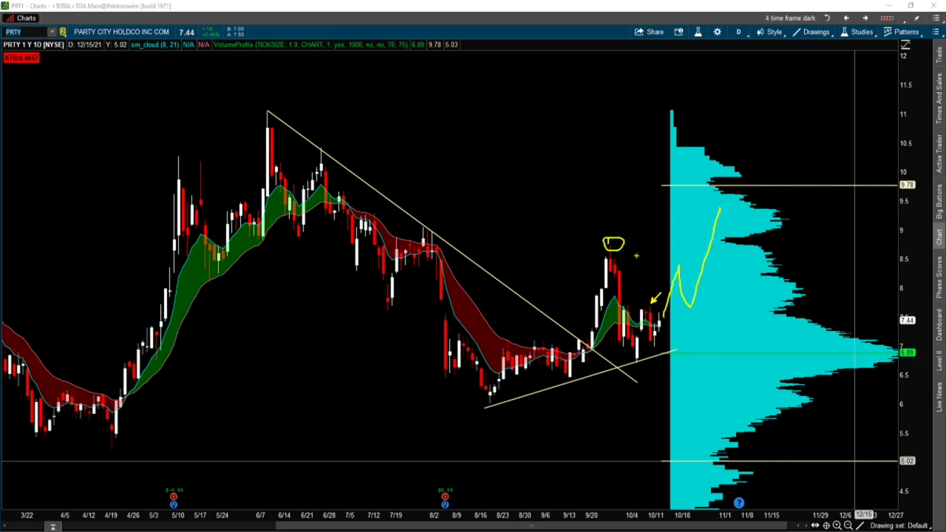
Mark the PRTY $9.78 level and the large volume node with arrows, and circle the $6.89 level
left_click_drag(802, 185, 825, 155)
left_click_drag(800, 359, 823, 396)
left_click_drag(885, 344, 883, 357)
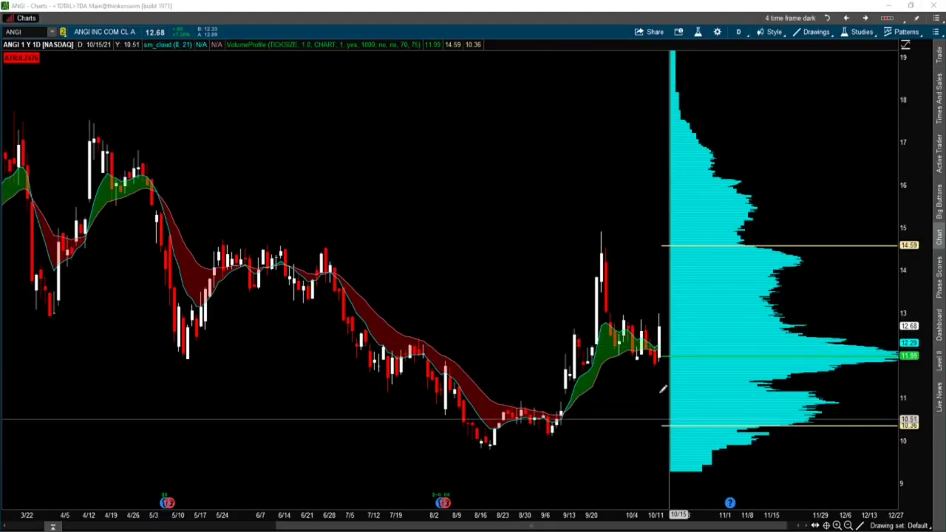
Try a falling channel around the ANGI October consolidation with an upward breakout arrow, and clear the marks
left_click_drag(609, 350, 677, 368)
mouse_move(614, 309)
left_mouse_down()
mouse_move(690, 334)
mouse_move(667, 288)
mouse_move(675, 296)
left_mouse_up()
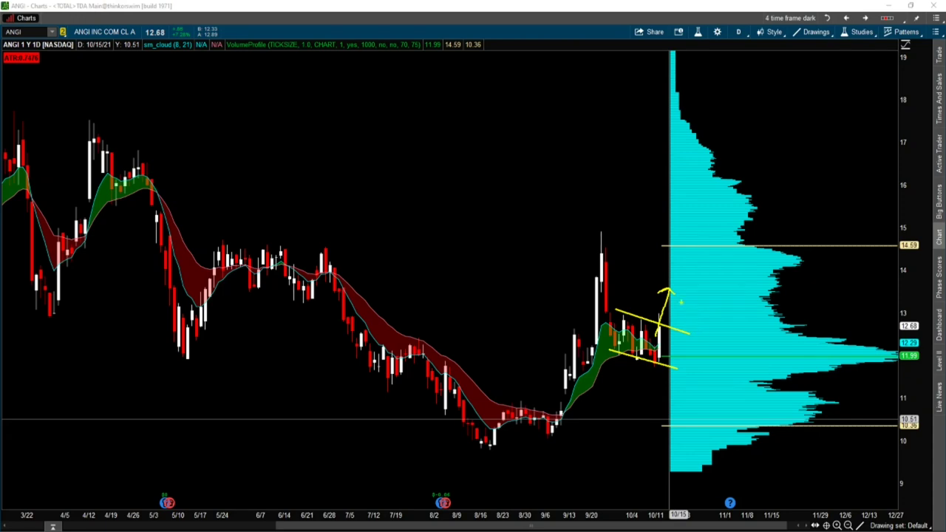
mouse_move(664, 345)
left_mouse_down()
mouse_move(667, 385)
mouse_move(667, 376)
left_mouse_up()
key("Escape")
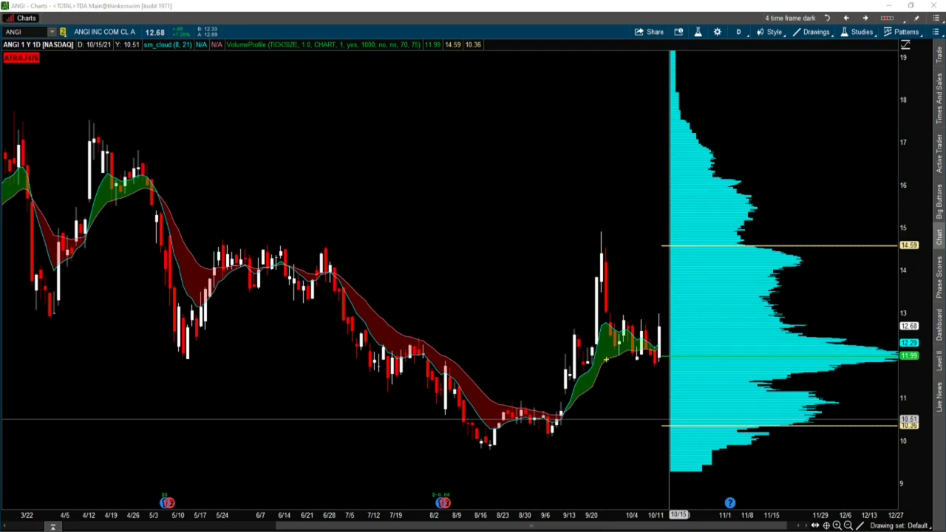
Box the ANGI October consolidation, sketch an upward path to the circled $14.59 level, and mark the $11.99 volume node
mouse_move(669, 365)
left_mouse_down()
mouse_move(695, 317)
mouse_move(690, 245)
mouse_move(679, 252)
left_mouse_up()
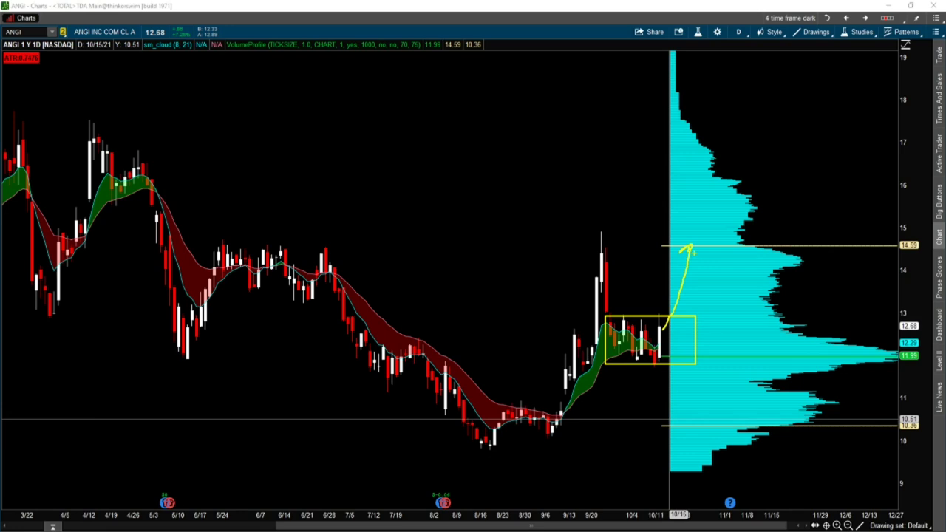
mouse_move(912, 216)
left_mouse_down()
mouse_move(888, 250)
mouse_move(884, 213)
left_mouse_up()
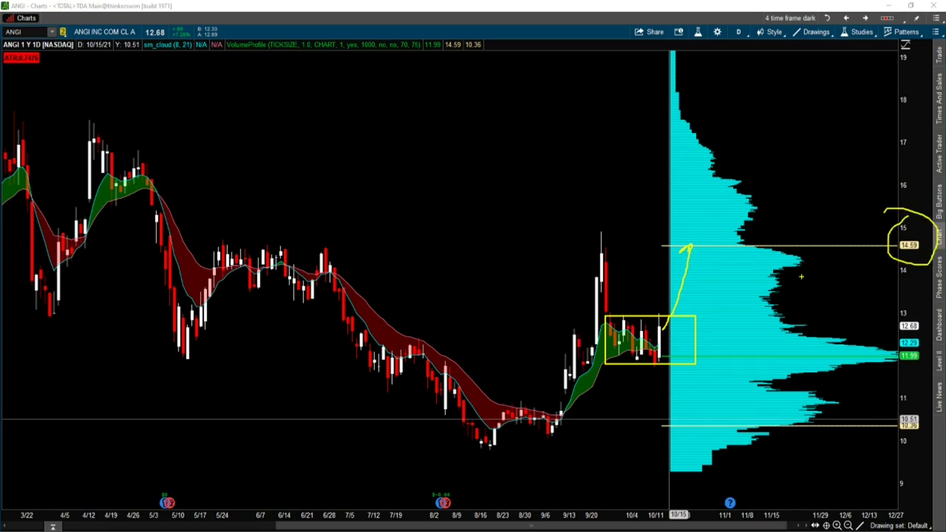
left_click_drag(666, 357, 661, 394)
mouse_move(865, 345)
left_mouse_down()
mouse_move(940, 367)
mouse_move(873, 360)
left_mouse_up()
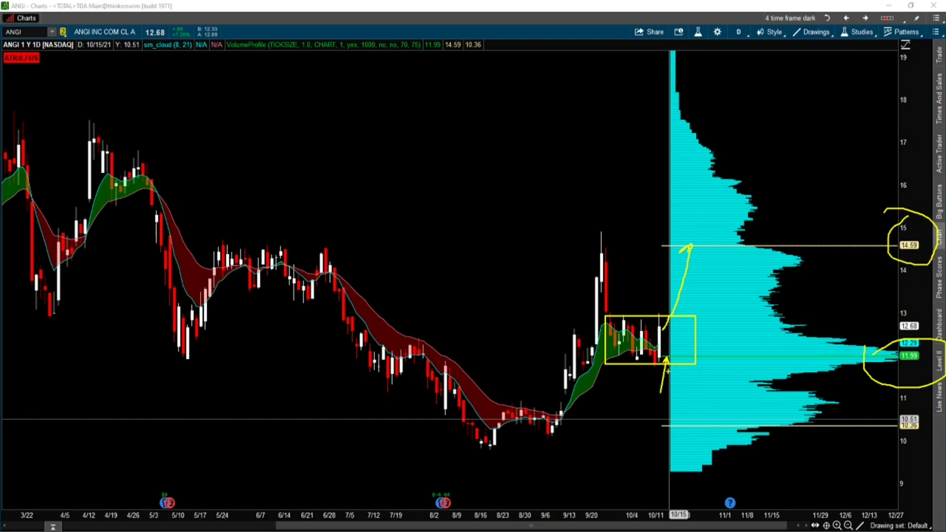
Sketch further upward paths on ANGI from the latest candle toward $14.59 and mark that candle's price levels
mouse_move(664, 336)
left_mouse_down()
mouse_move(692, 273)
mouse_move(687, 259)
left_mouse_up()
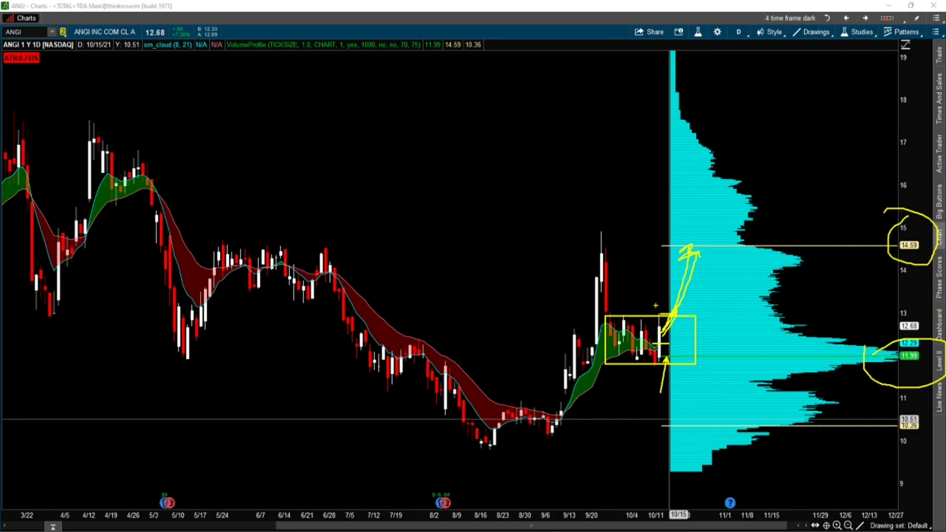
mouse_move(657, 350)
left_mouse_down()
mouse_move(667, 386)
mouse_move(654, 360)
left_mouse_up()
left_click_drag(664, 334, 710, 273)
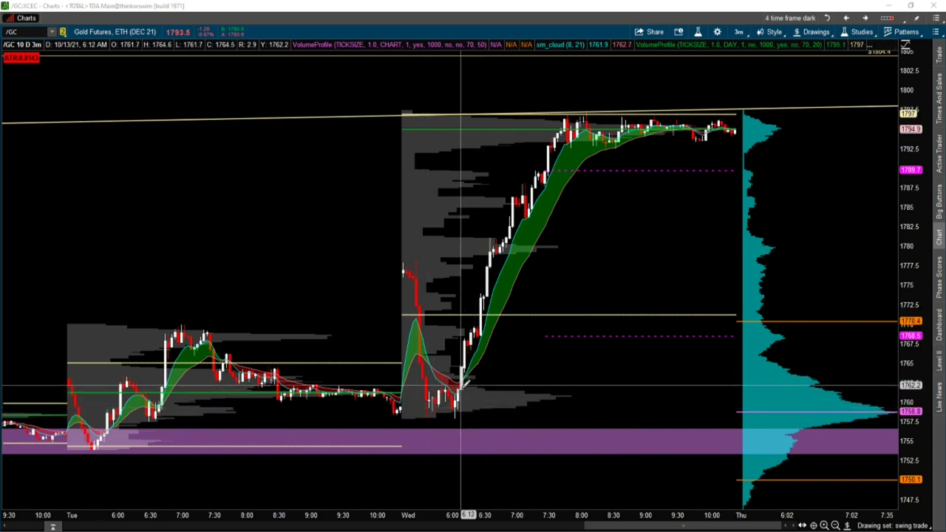
Mark the 6:12 breakout on the gold futures chart with an arrow and box the consolidations near 1760 and 1795
left_click_drag(463, 385, 502, 360)
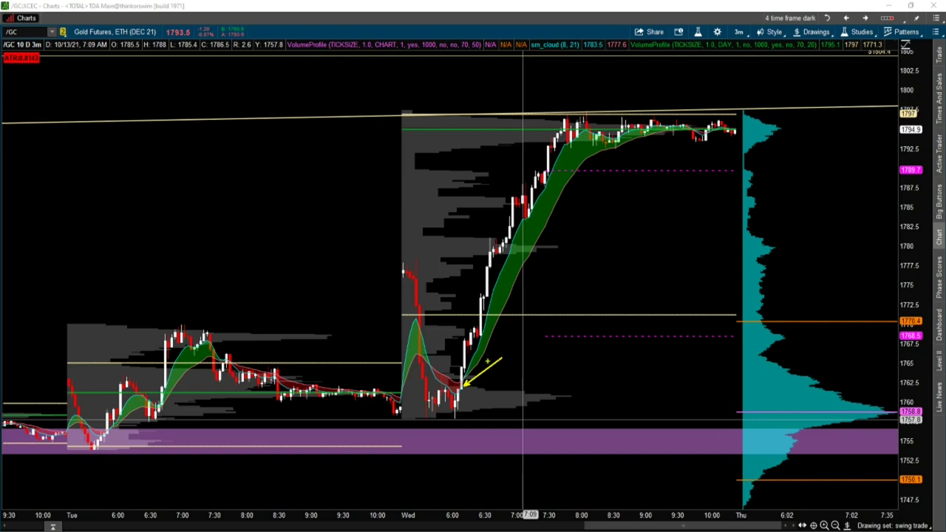
mouse_move(409, 387)
left_mouse_down()
mouse_move(503, 400)
mouse_move(519, 411)
left_mouse_up()
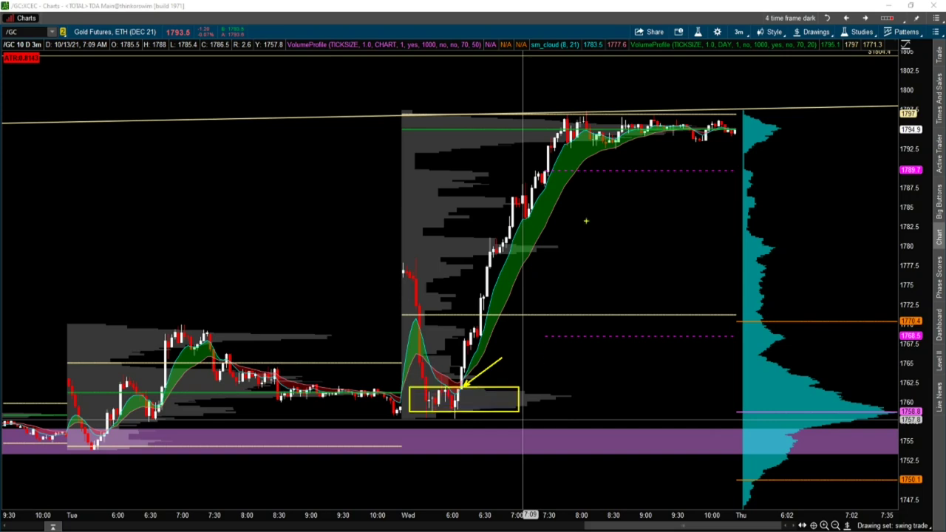
mouse_move(534, 119)
left_mouse_down()
mouse_move(740, 121)
mouse_move(743, 150)
mouse_move(752, 150)
left_mouse_up()
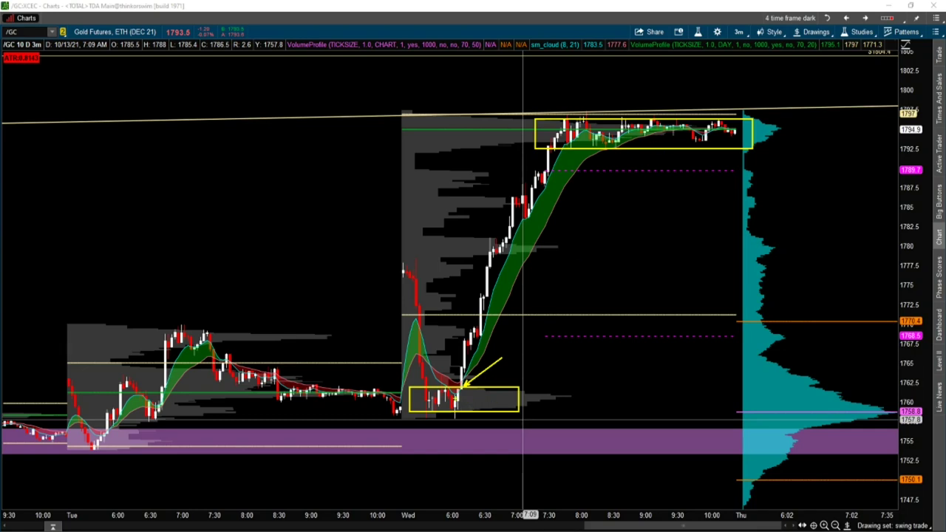
Sketch downward and upward paths from the lower gold consolidation, and trace the rally to a boxed pause near 1780
left_click_drag(458, 405, 473, 467)
left_click_drag(460, 403, 478, 349)
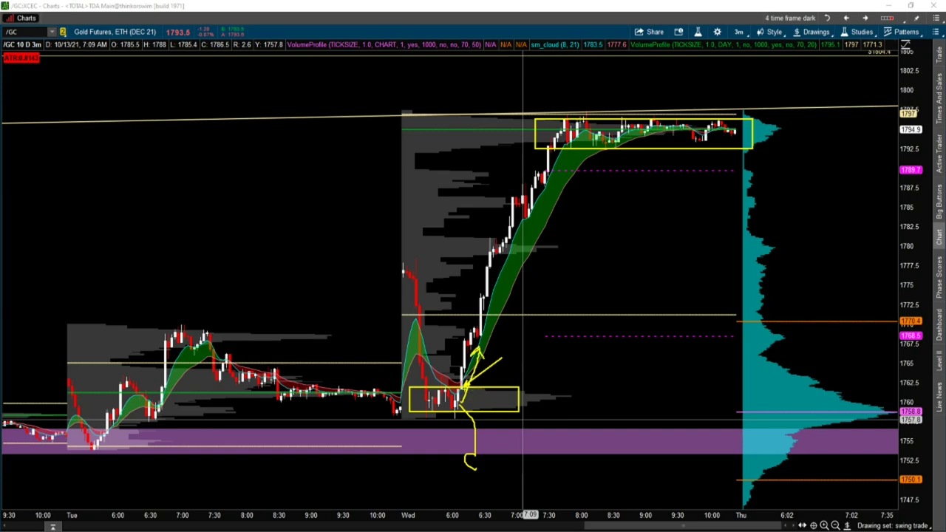
left_click_drag(443, 374, 488, 269)
mouse_move(473, 238)
left_mouse_down()
mouse_move(551, 254)
mouse_move(470, 262)
mouse_move(467, 234)
mouse_move(538, 247)
left_mouse_up()
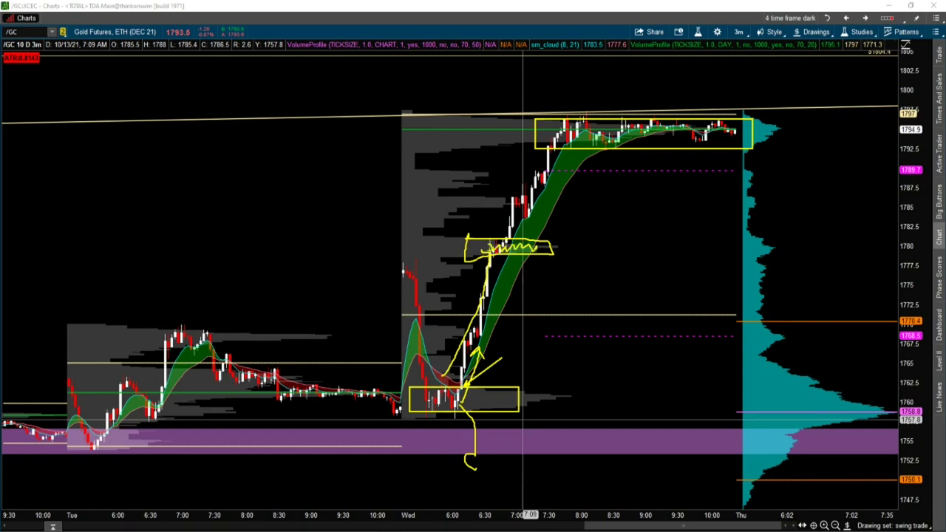
Trace the gold rally into the upper range, box that range again, and sketch a breakout path up past 1805
left_click_drag(501, 244, 518, 191)
left_click_drag(596, 136, 633, 135)
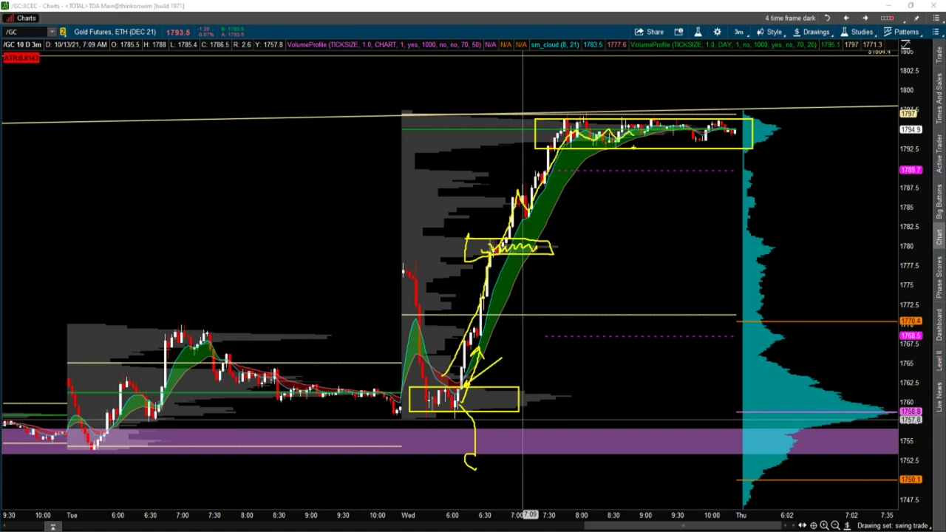
mouse_move(536, 118)
left_mouse_down()
mouse_move(751, 119)
mouse_move(765, 150)
left_mouse_up()
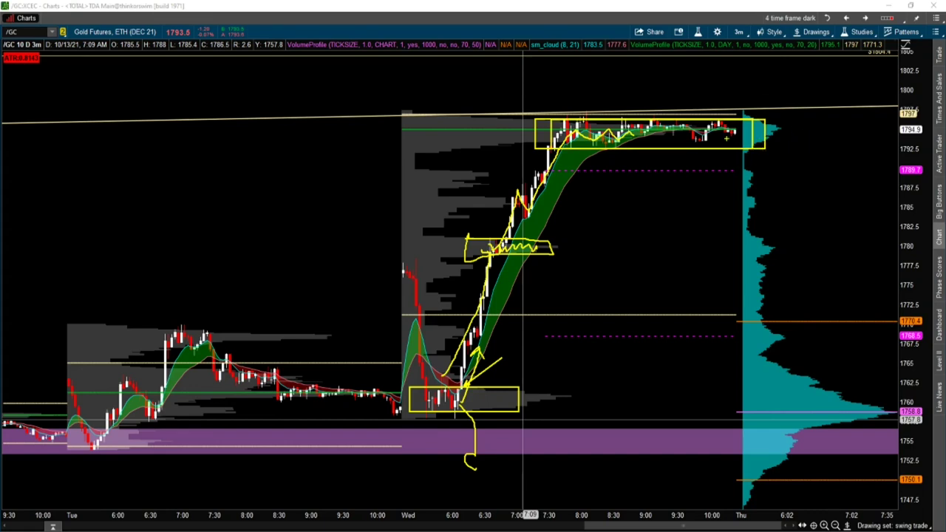
mouse_move(605, 138)
left_mouse_down()
mouse_move(695, 132)
mouse_move(736, 141)
mouse_move(786, 46)
left_mouse_up()
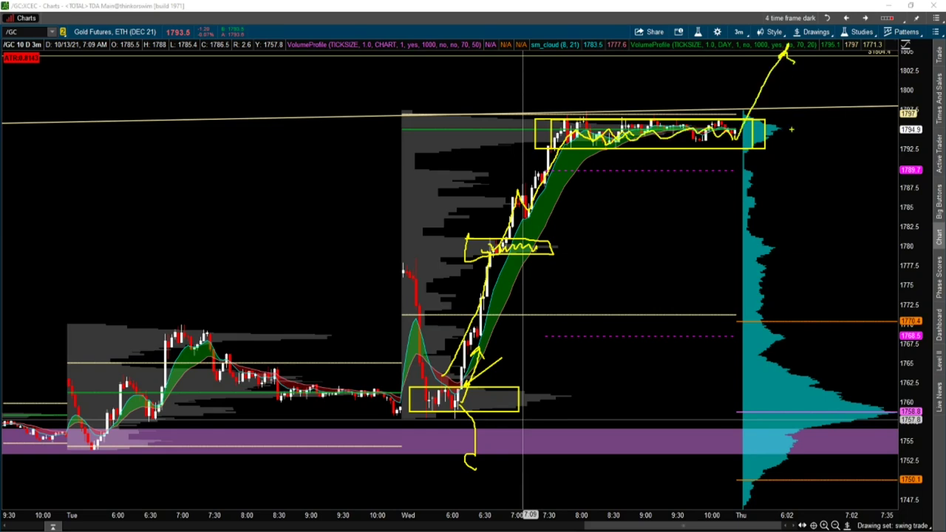
Sketch a downward gold path to about 1768.5 and circle the volume node near 1758.8 and Wednesday's early lows
mouse_move(735, 138)
left_mouse_down()
mouse_move(772, 223)
mouse_move(785, 340)
mouse_move(797, 345)
left_mouse_up()
mouse_move(858, 388)
left_mouse_down()
mouse_move(817, 377)
mouse_move(801, 384)
left_mouse_up()
mouse_move(419, 407)
left_mouse_down()
mouse_move(384, 411)
mouse_move(477, 416)
left_mouse_up()
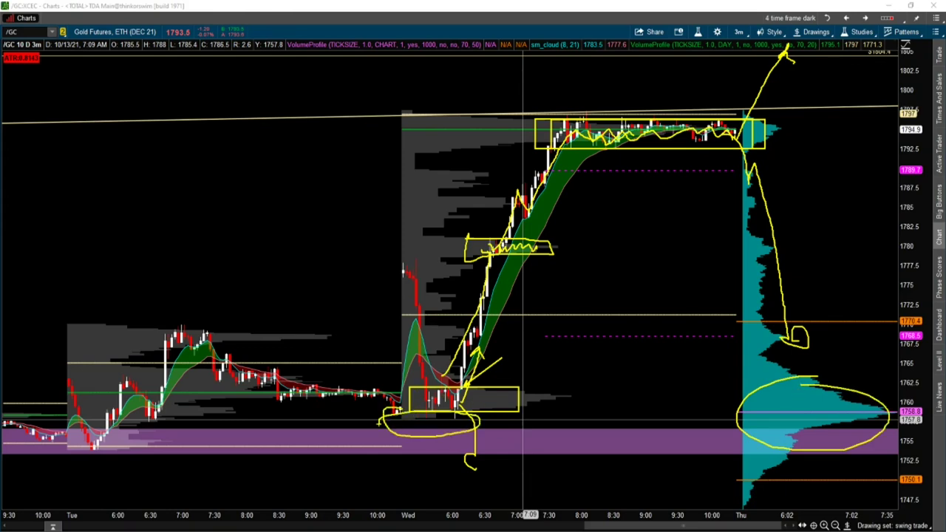